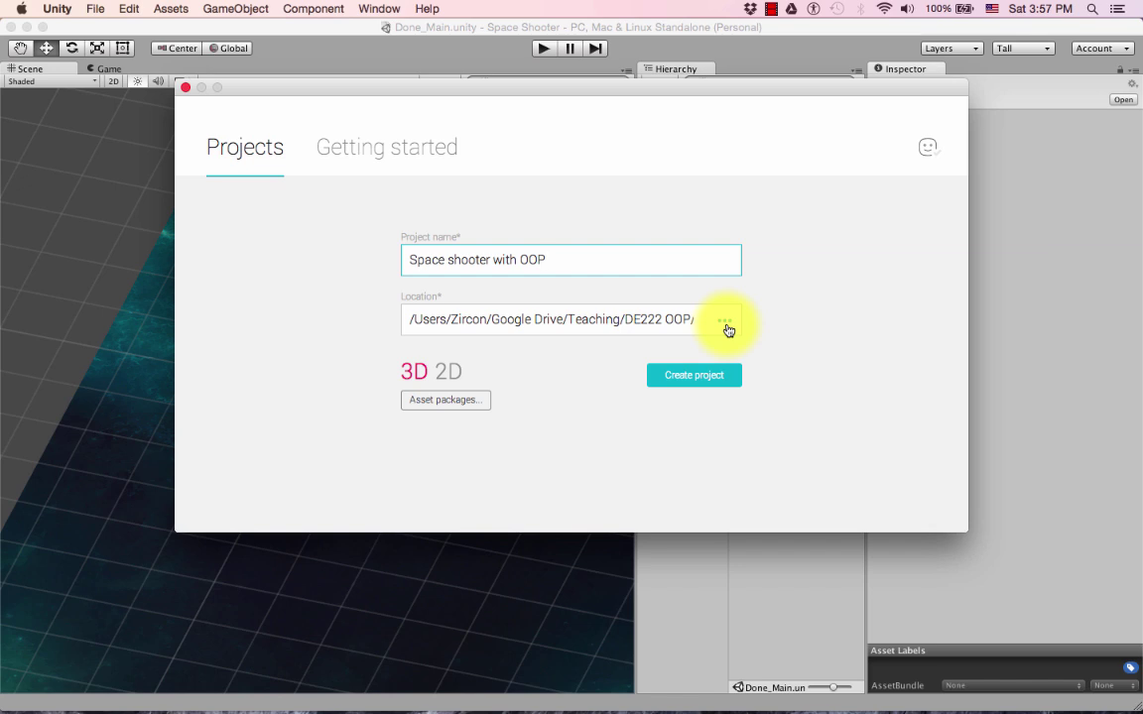
Set the new project's location to the Desktop and create the 3D project without adding any asset packages
left_click(727, 331)
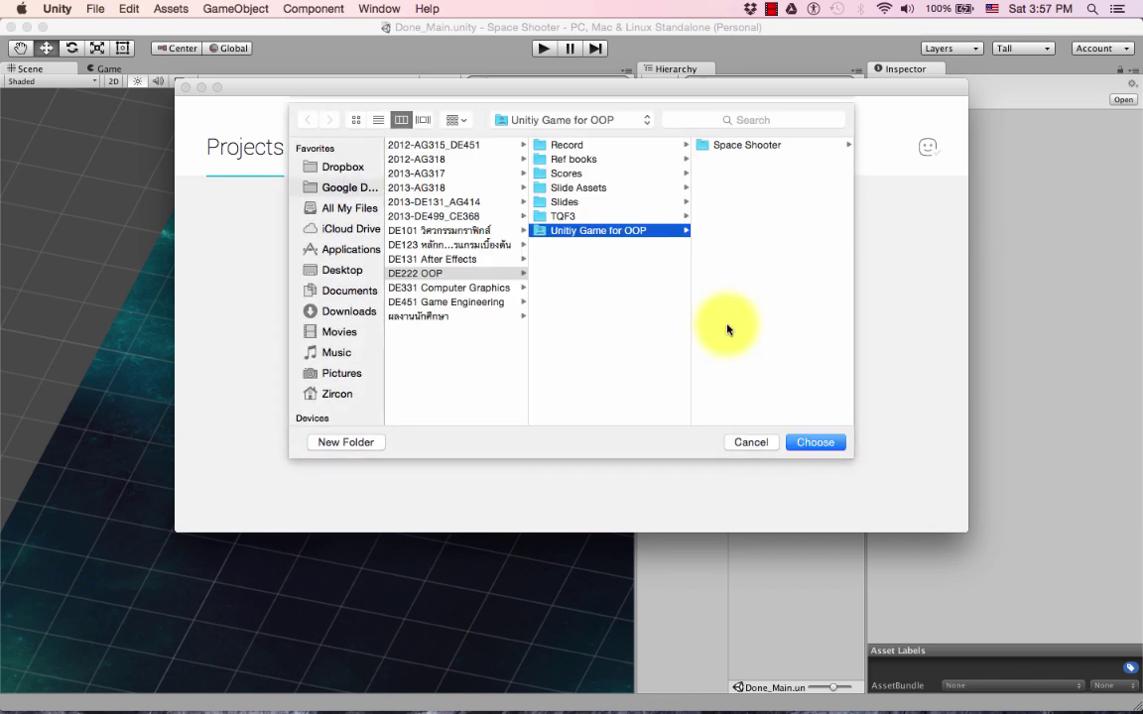
left_click(342, 270)
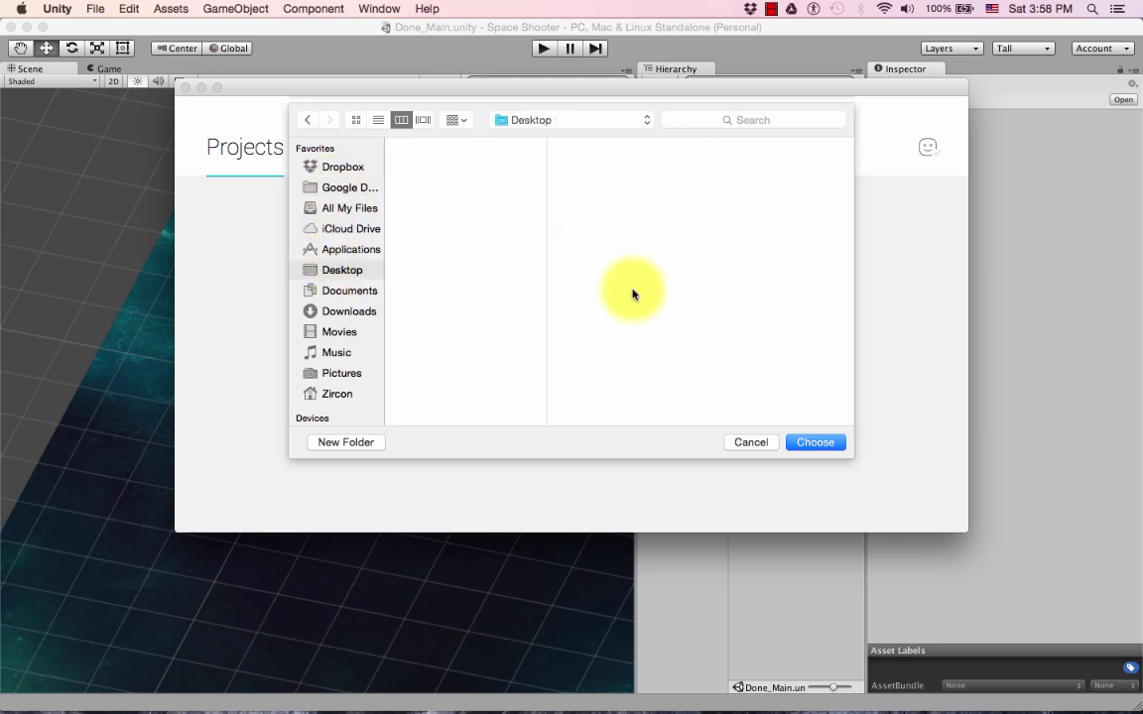
left_click(813, 443)
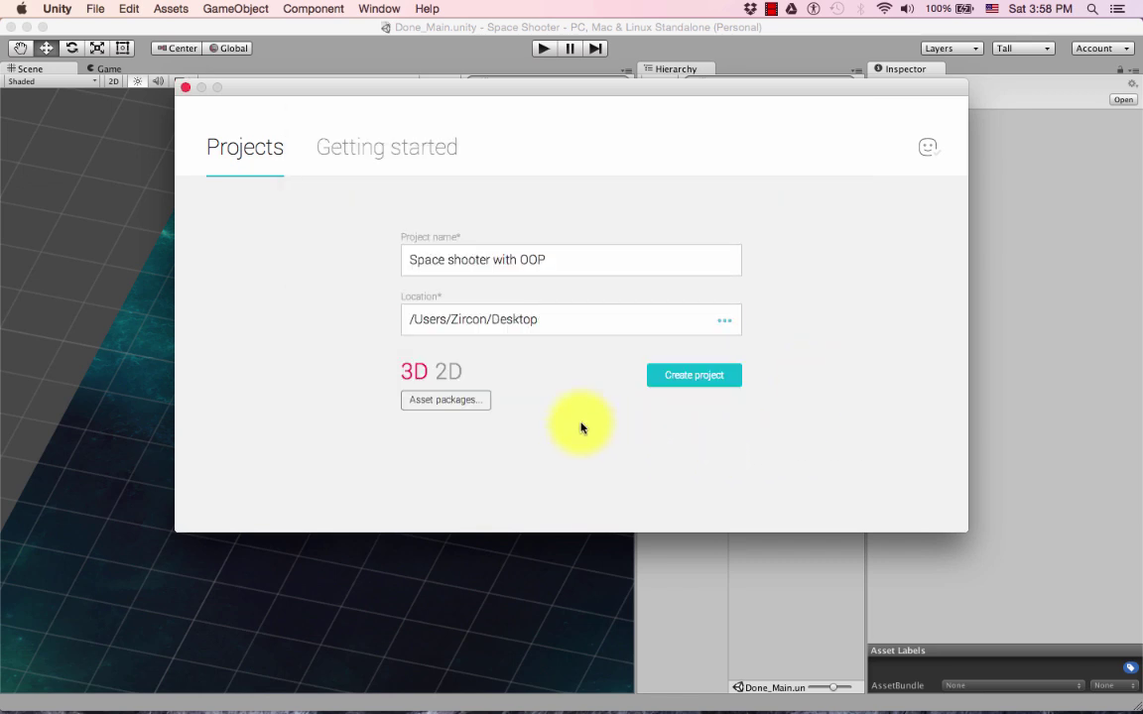
left_click(443, 402)
scroll(627, 289, "down", 5)
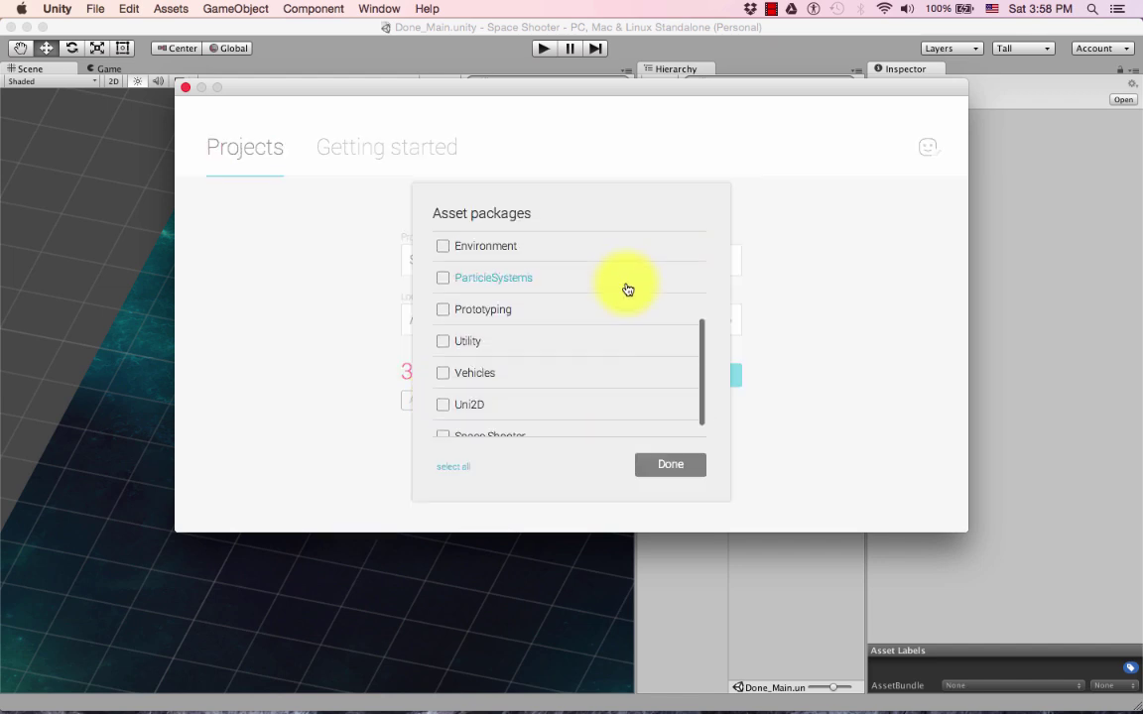
left_click(658, 470)
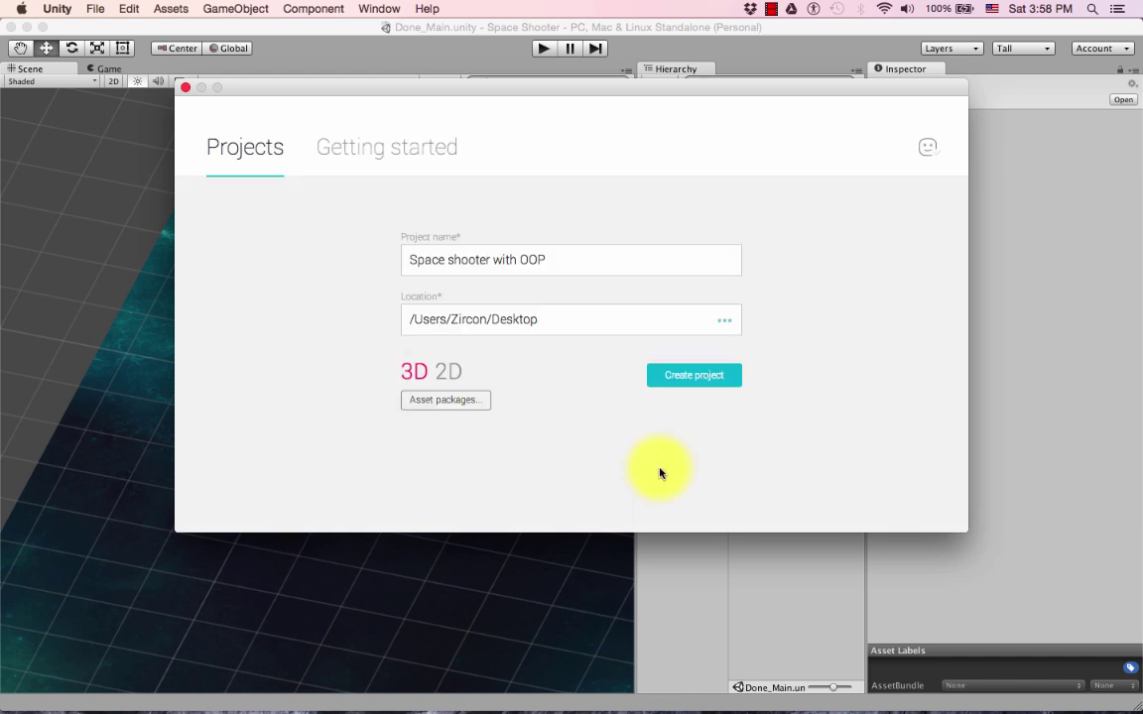
left_click(693, 384)
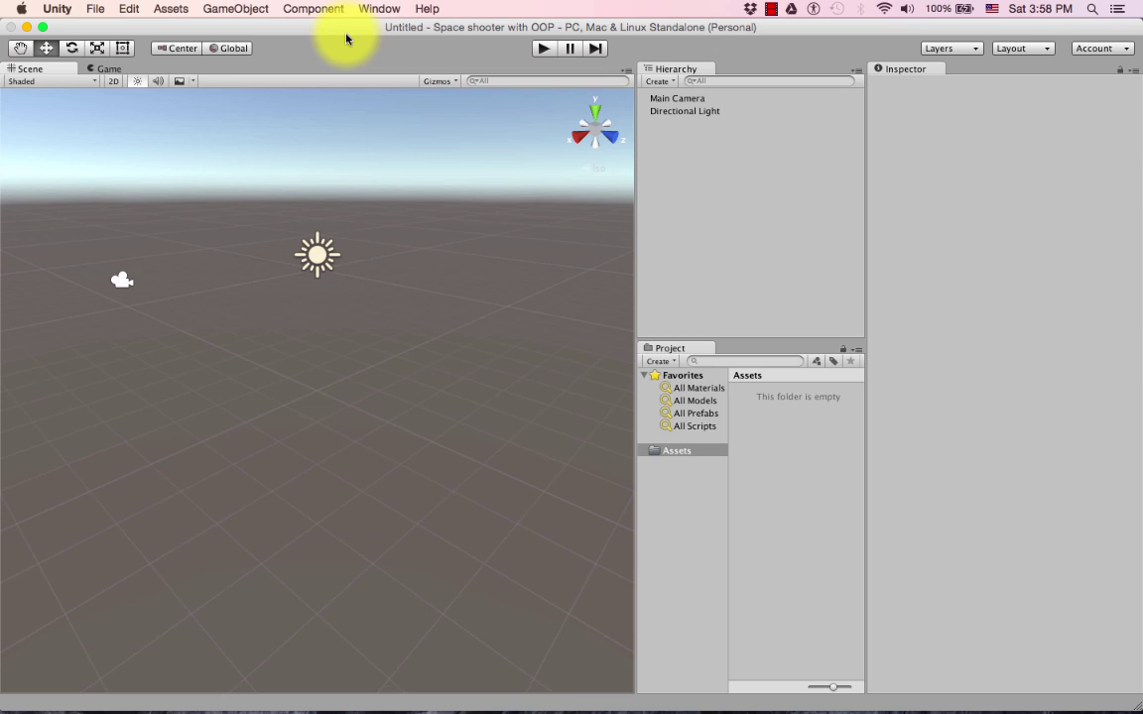
Search the Asset Store for "Space shooter" and open the free Space Shooter sample project by Unity Technologies
left_click(382, 10)
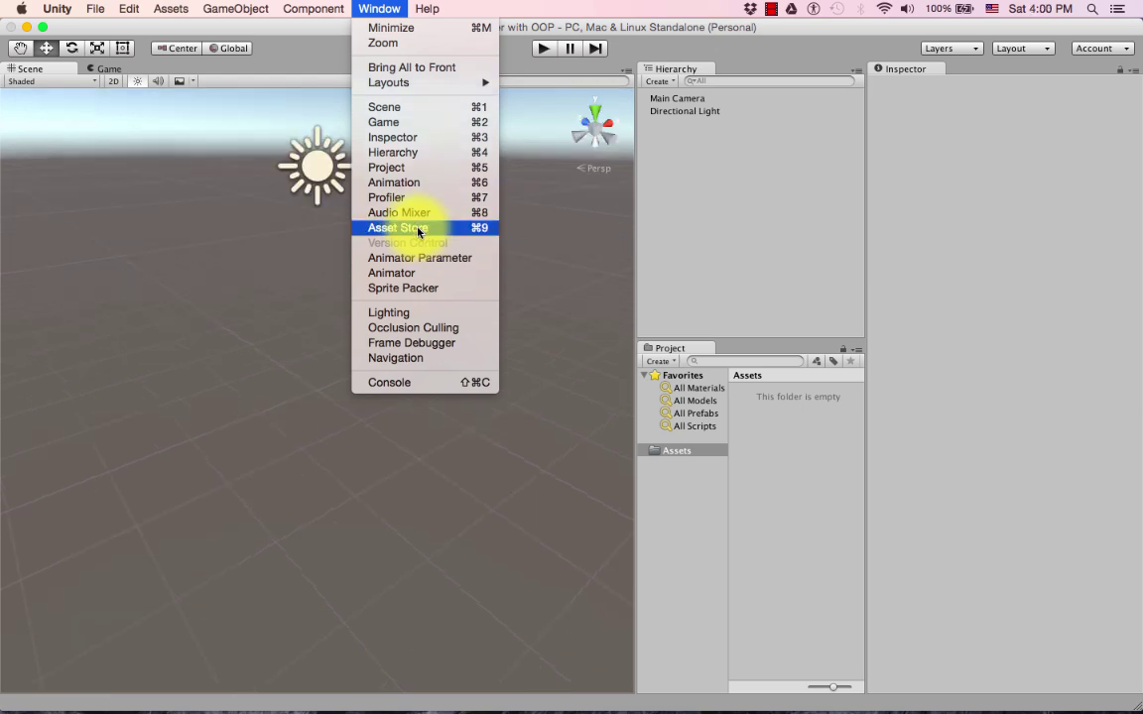
left_click(418, 230)
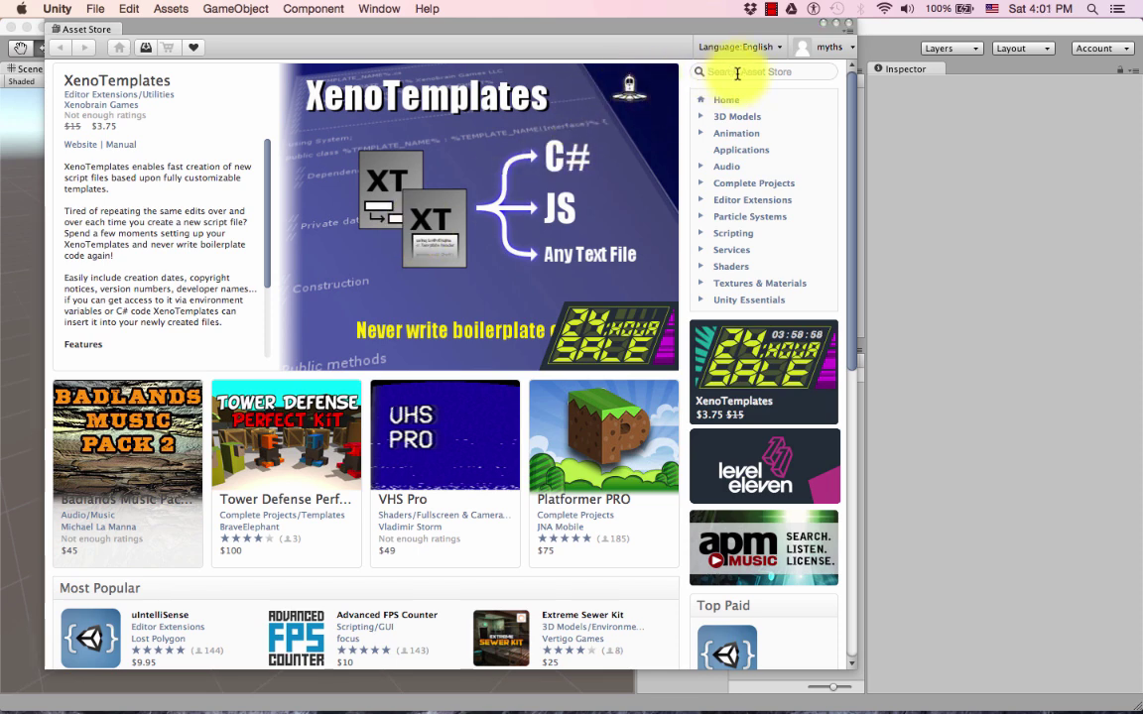
left_click(737, 73)
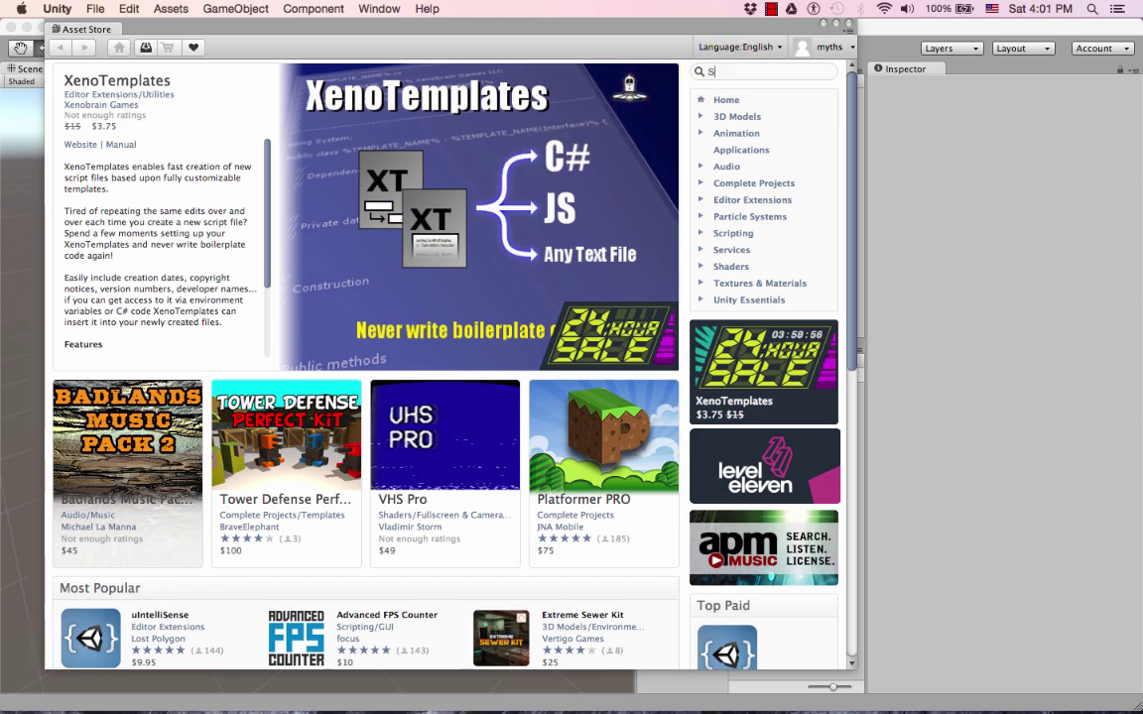
type("Space shooter")
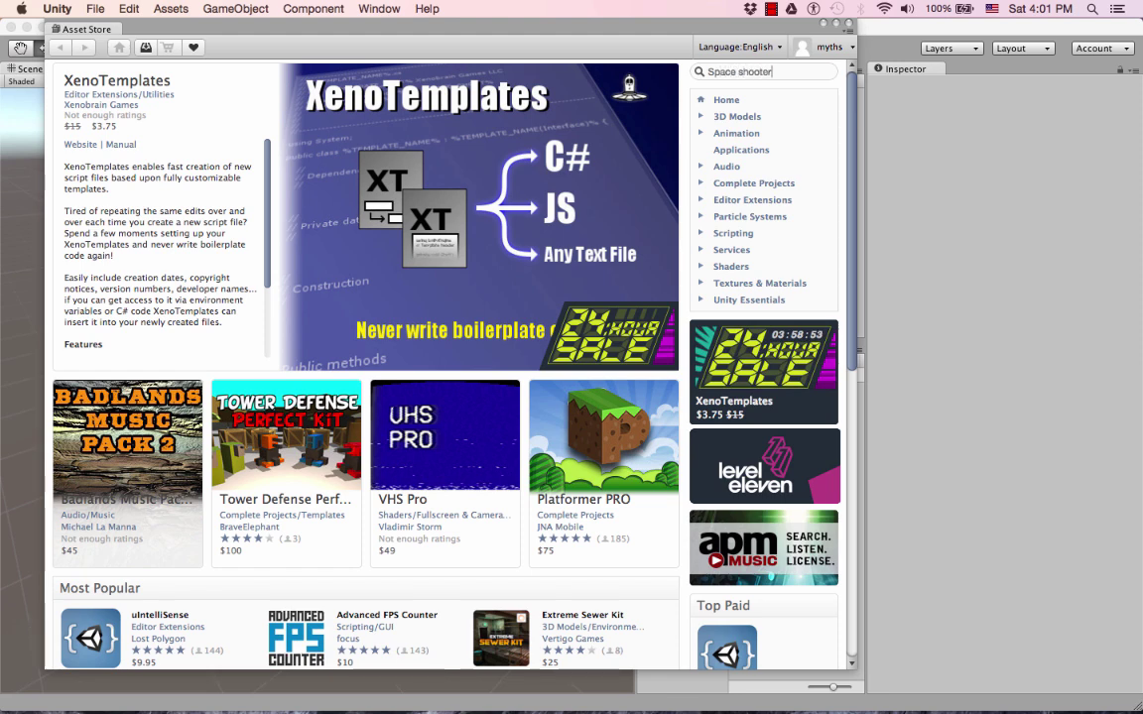
key("Return")
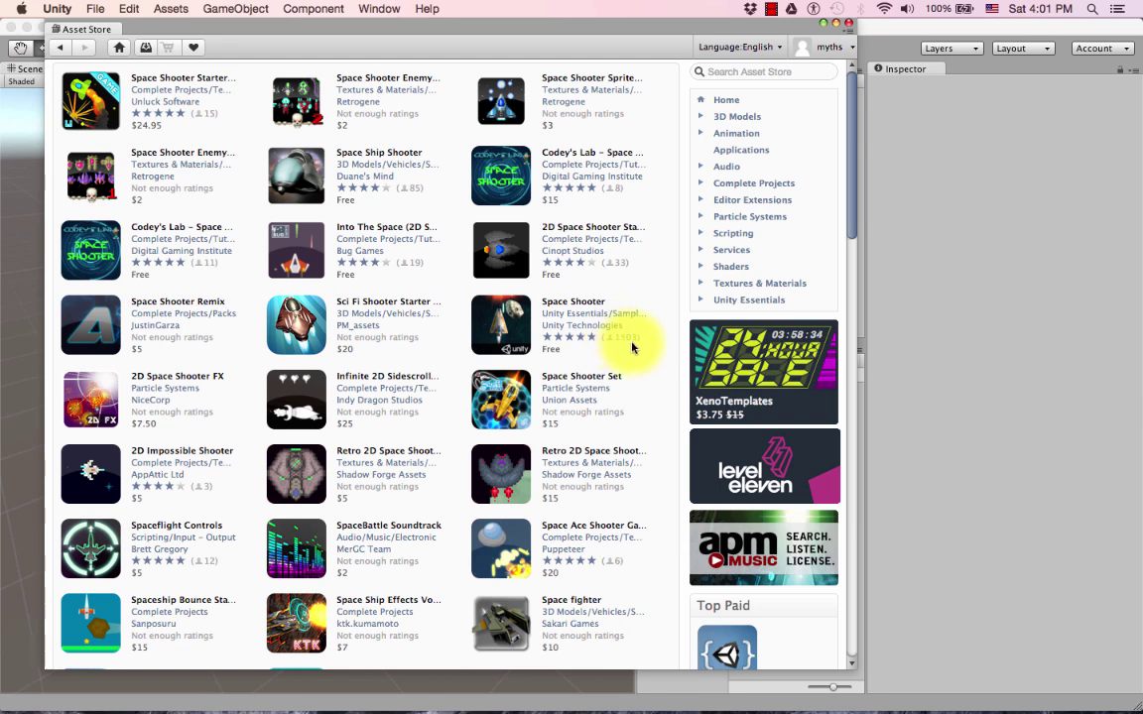
left_click(574, 302)
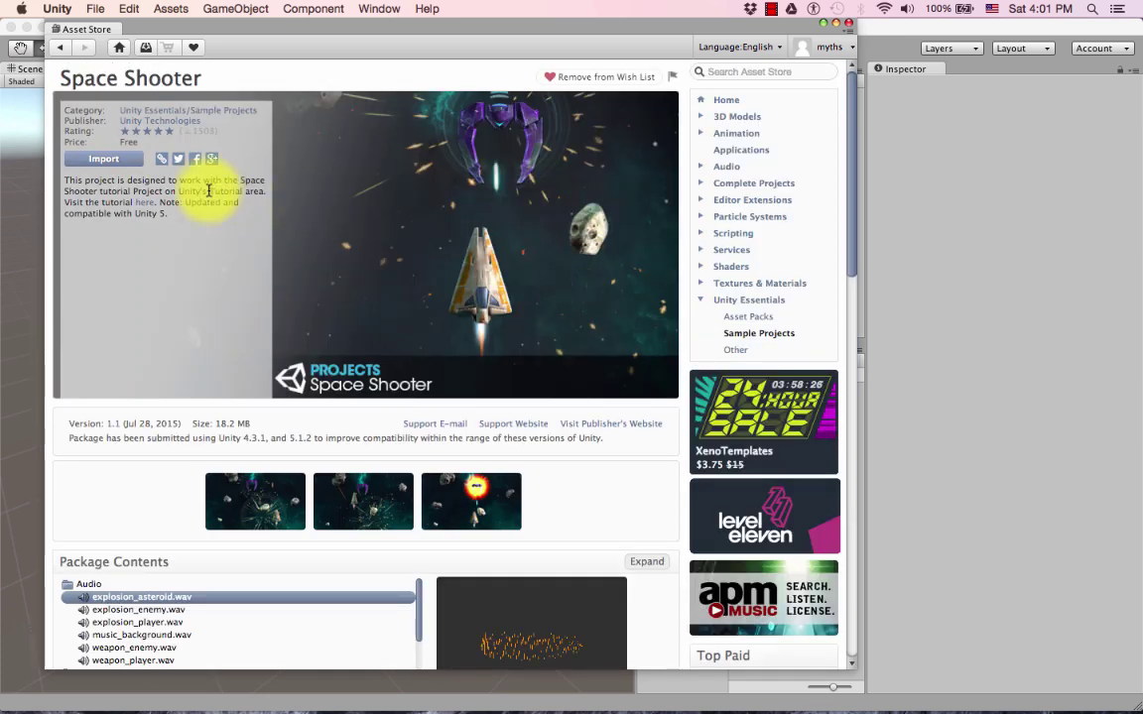
Import the Space Shooter package with all its contents selected, and close the Asset Store
left_click(121, 162)
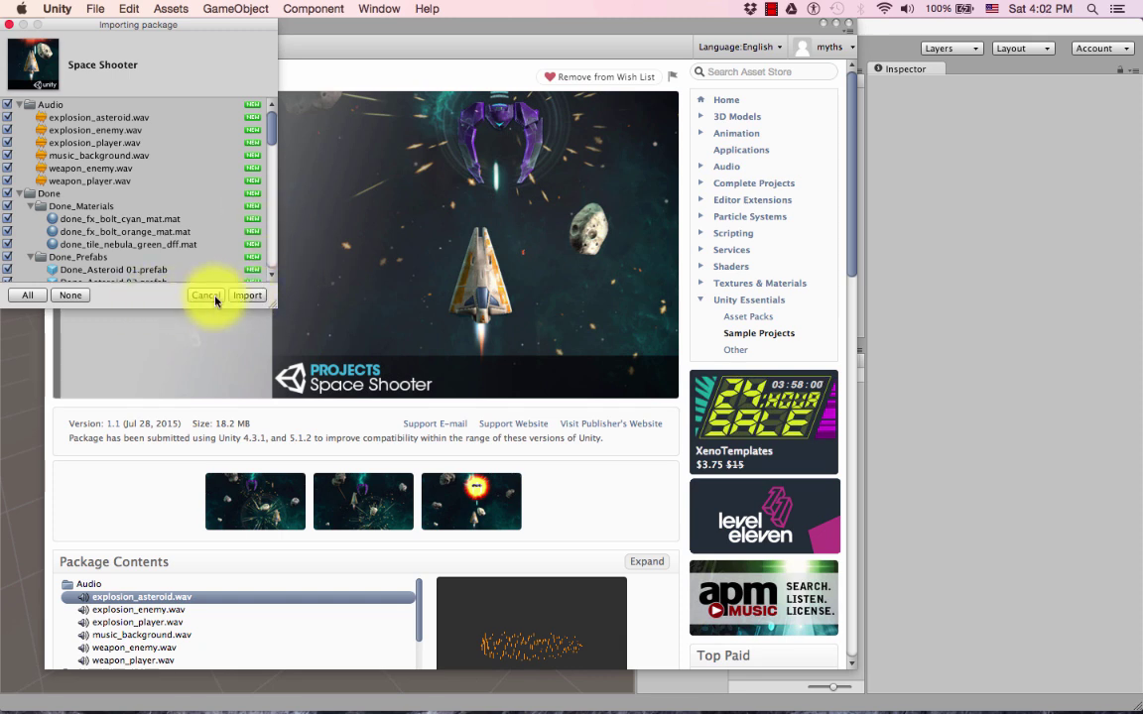
scroll(189, 149, "down", 3)
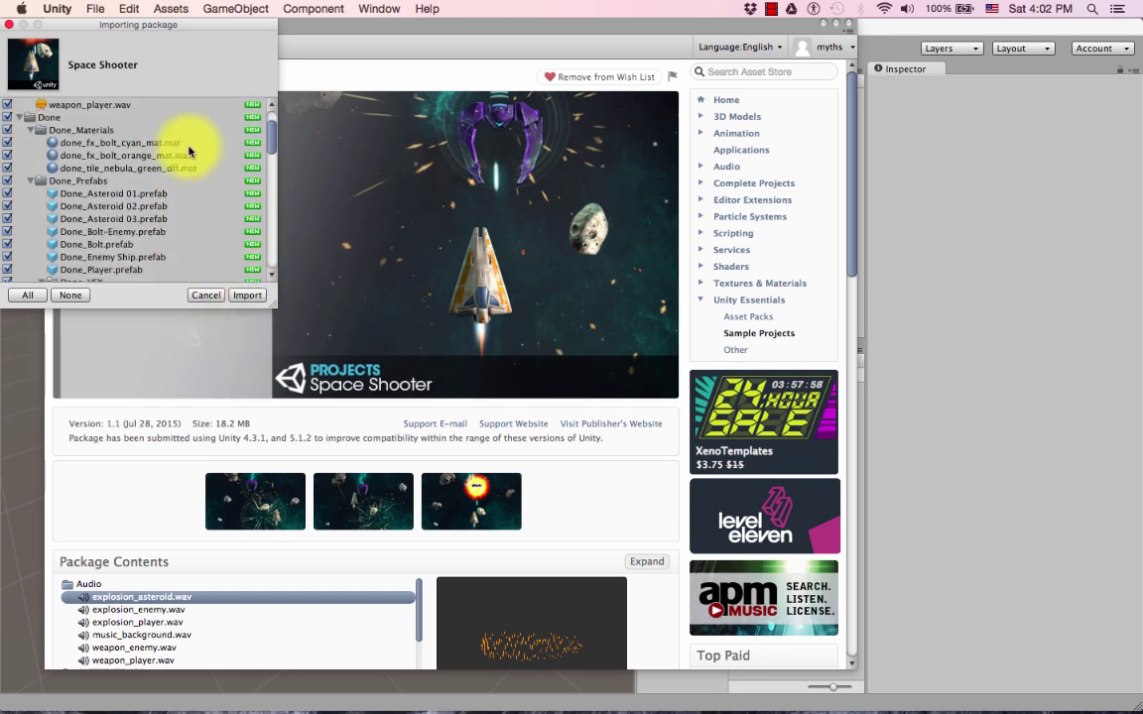
scroll(188, 151, "down", 10)
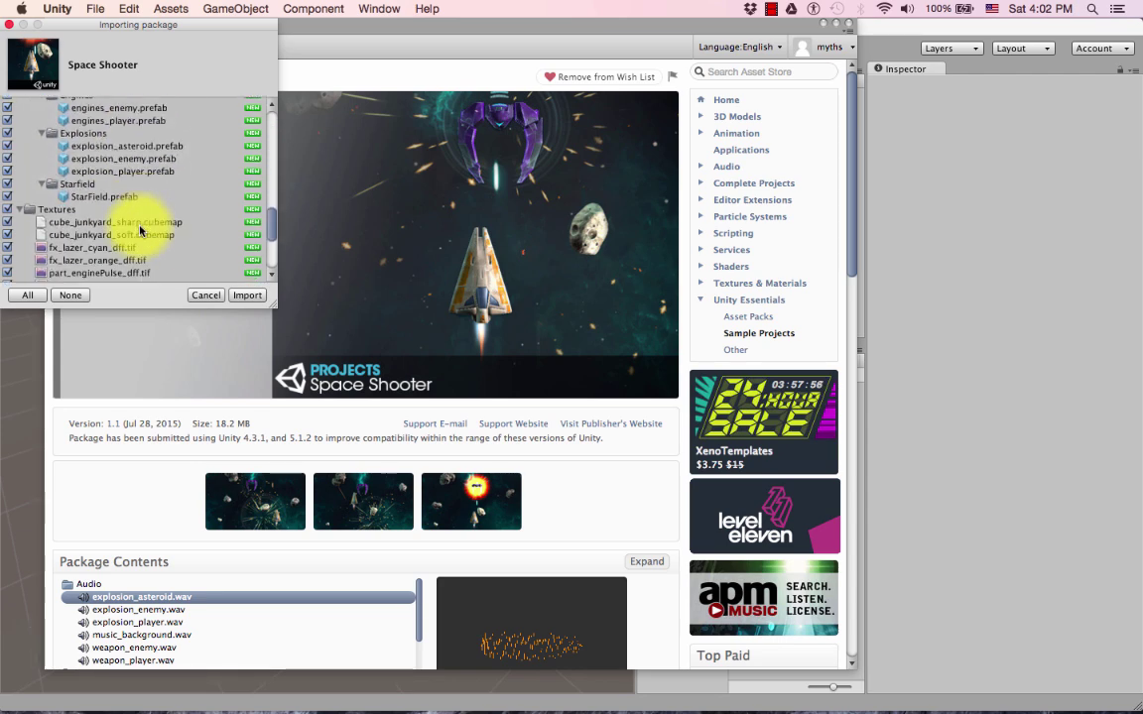
scroll(140, 230, "up", 15)
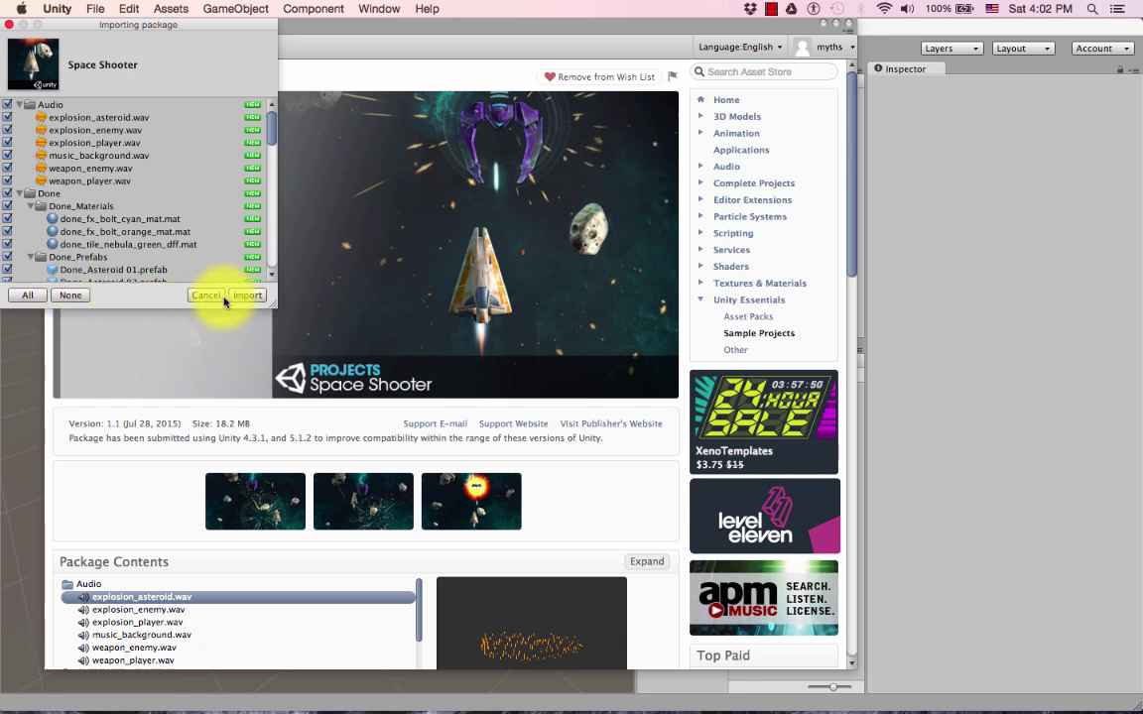
left_click(248, 296)
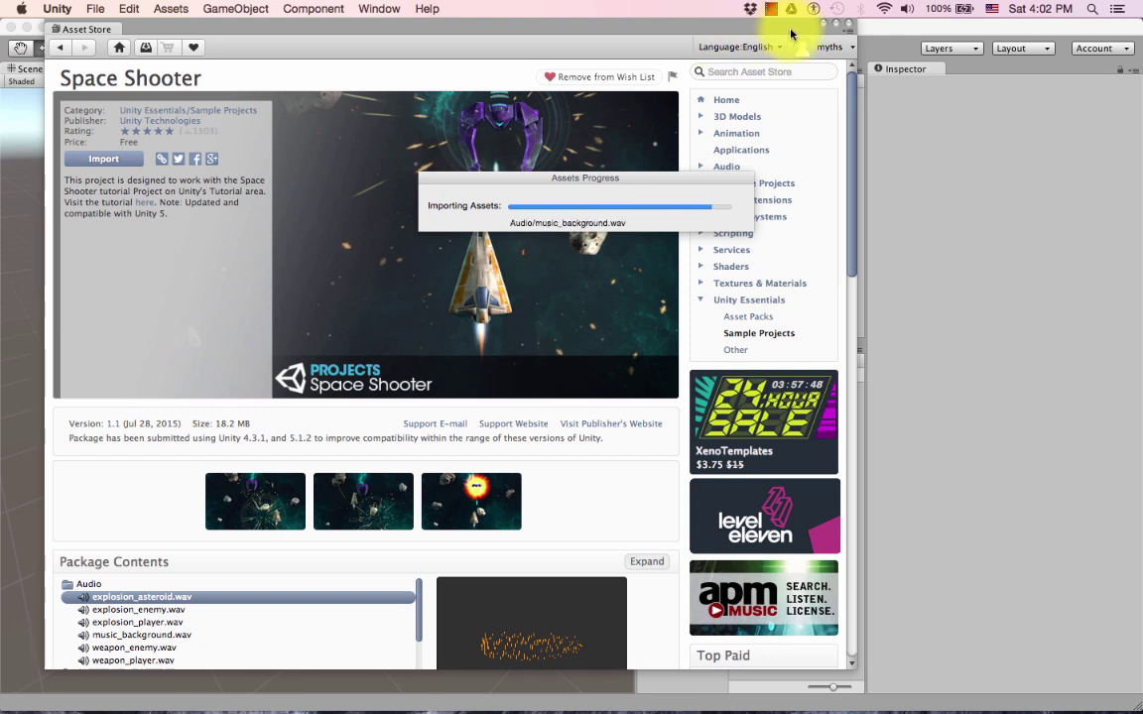
left_click(848, 26)
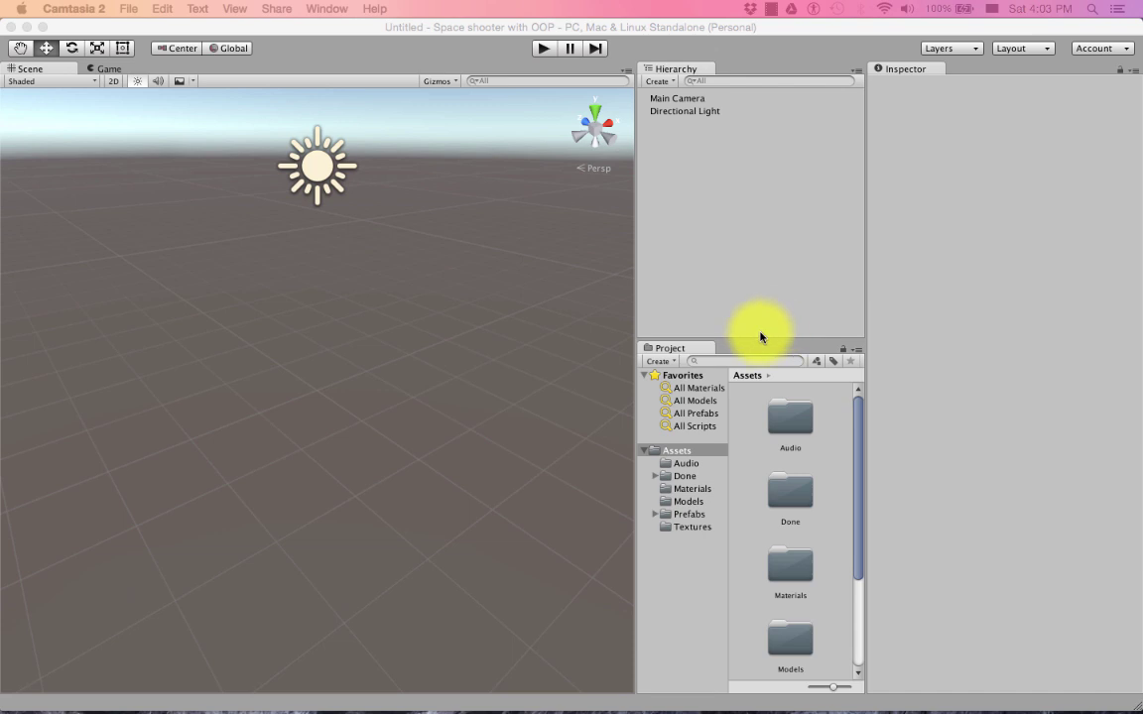
Look through the imported Audio and Done folders and expand the subfolders of Done
left_click(670, 454)
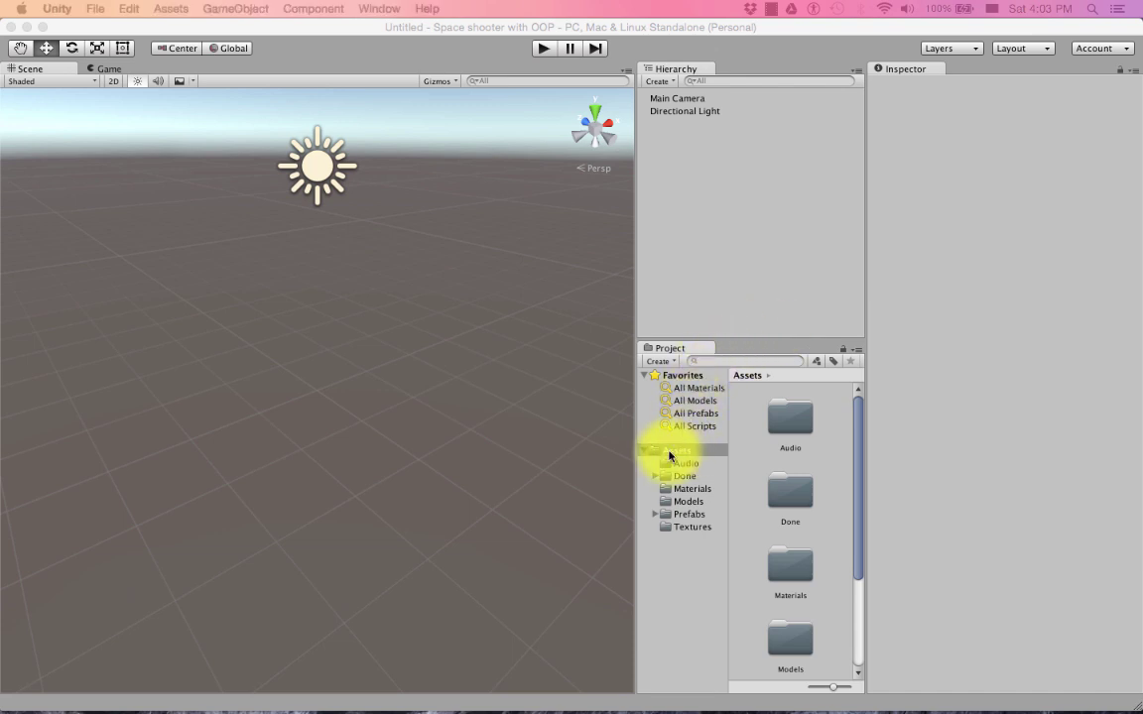
left_click(682, 465)
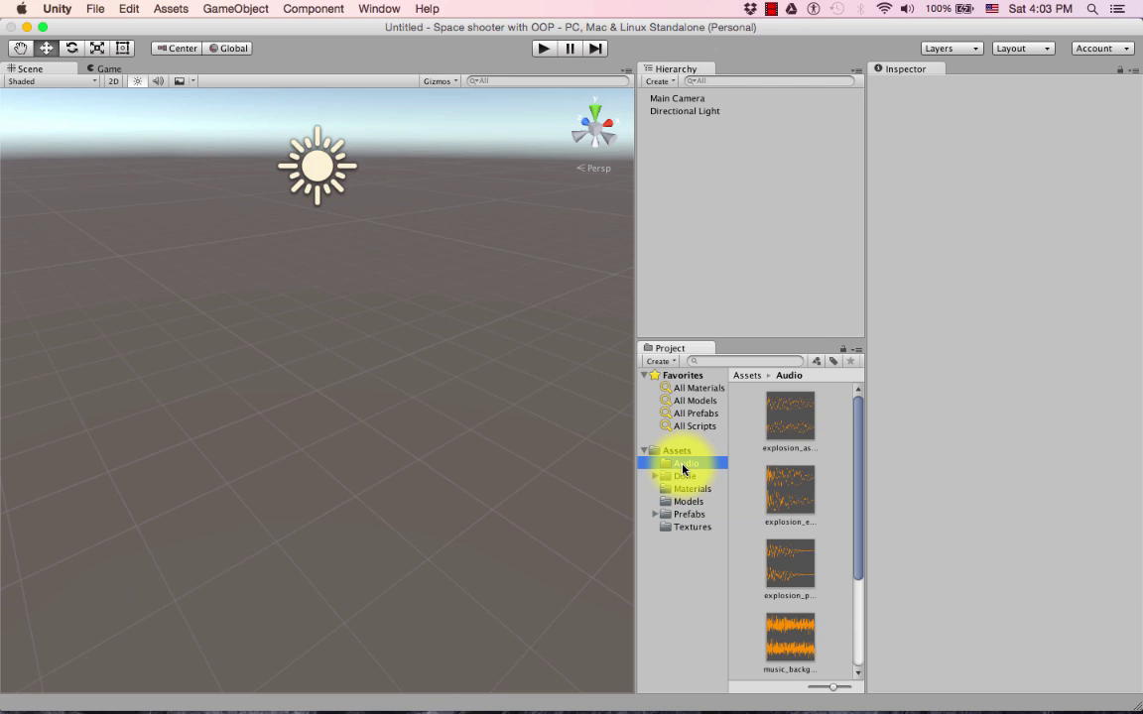
key("Down")
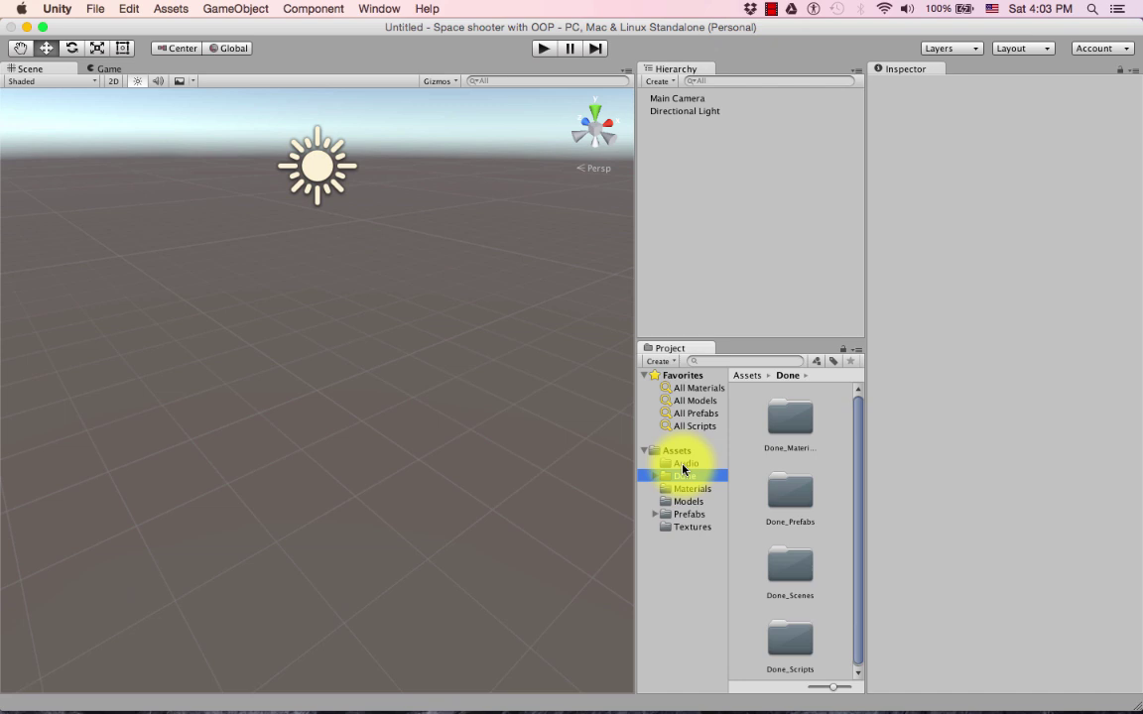
left_click(681, 475)
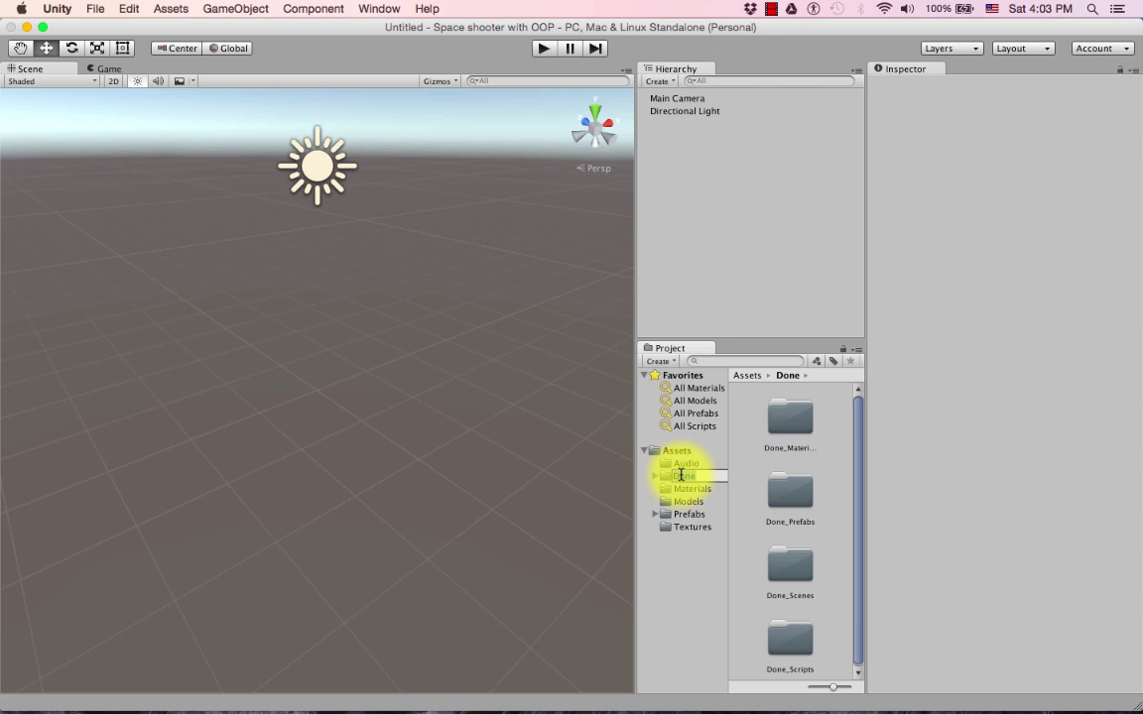
left_click(670, 479)
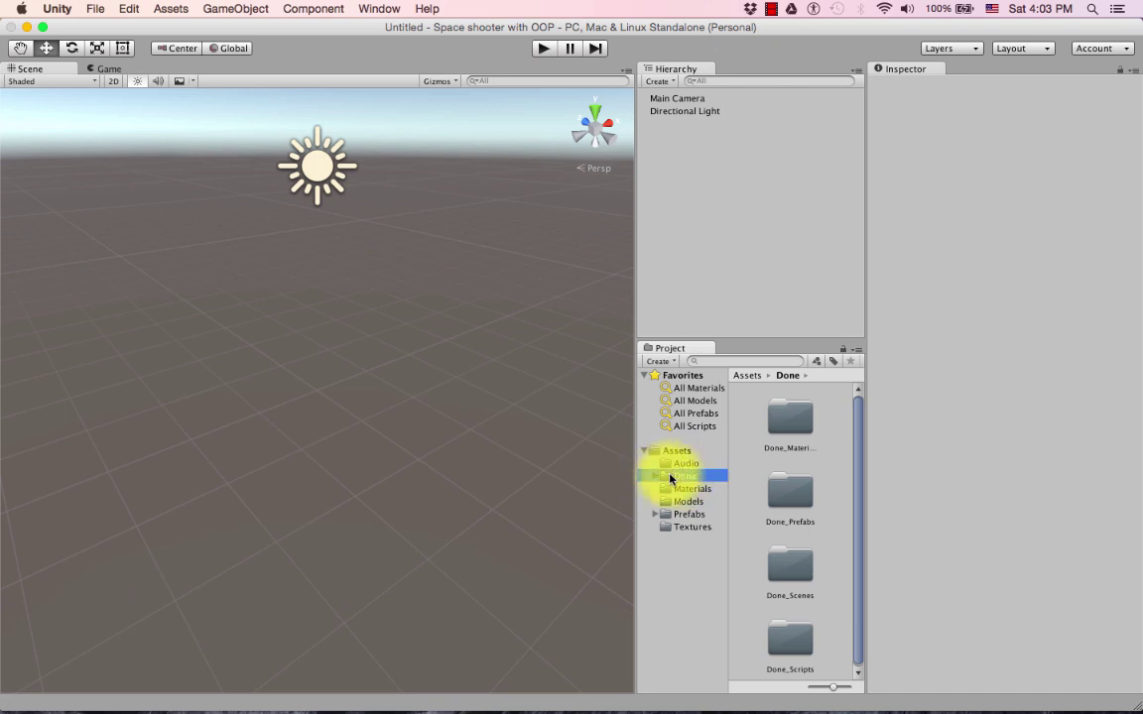
left_click(655, 476)
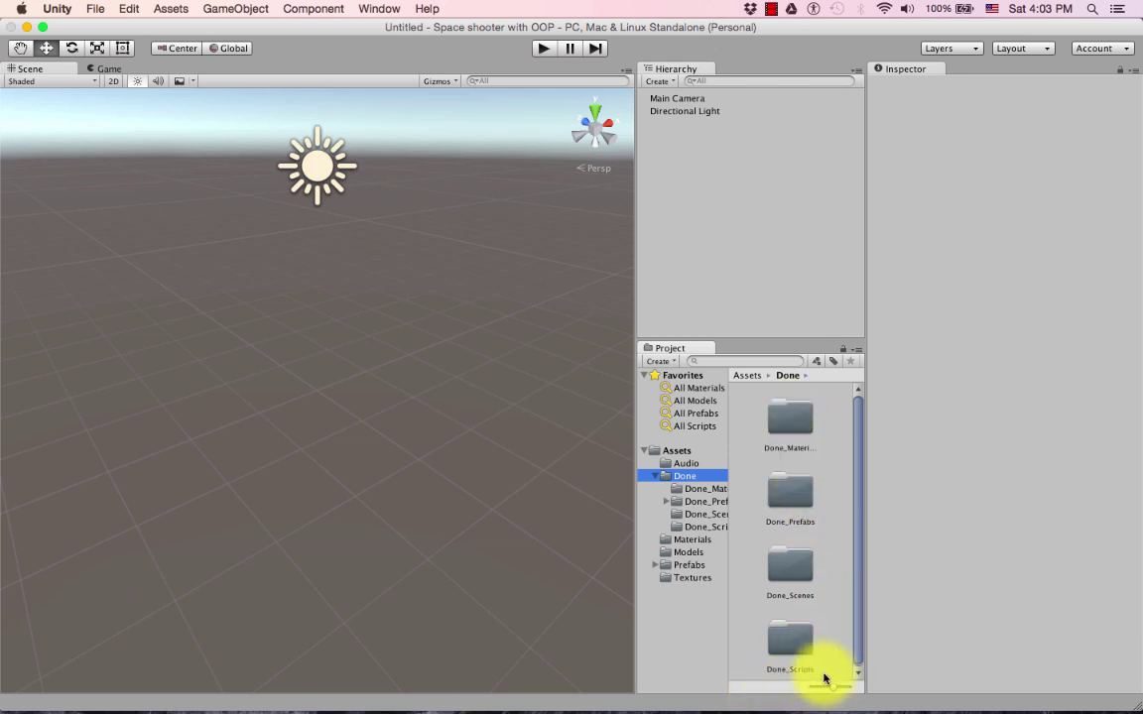
Shrink the project's asset thumbnails to a compact list and go through the Done subfolders down to Done_Scripts
left_click_drag(839, 687, 811, 687)
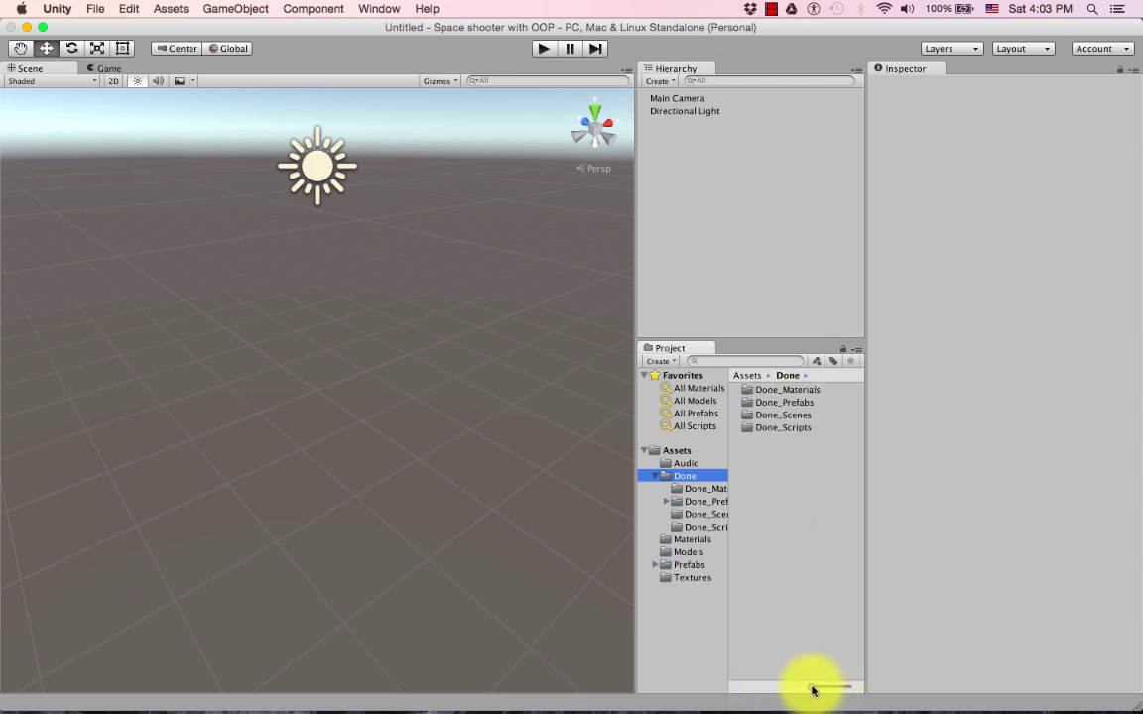
left_click(745, 394)
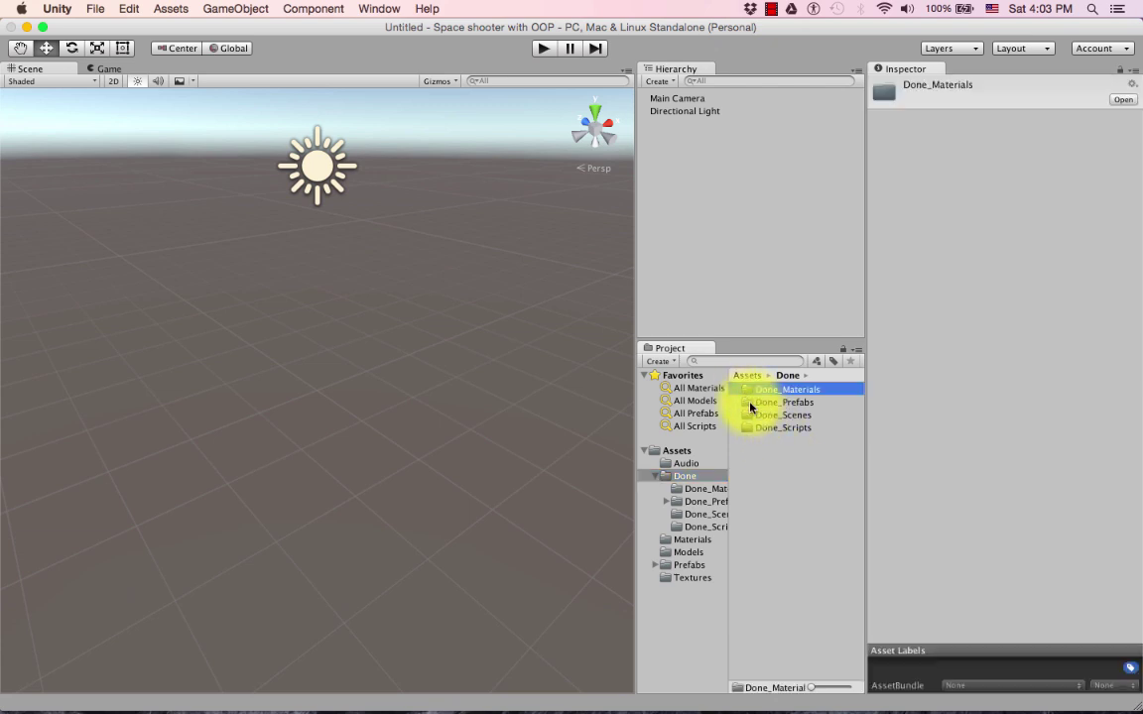
left_click(747, 402)
left_click(748, 414)
left_click(751, 438)
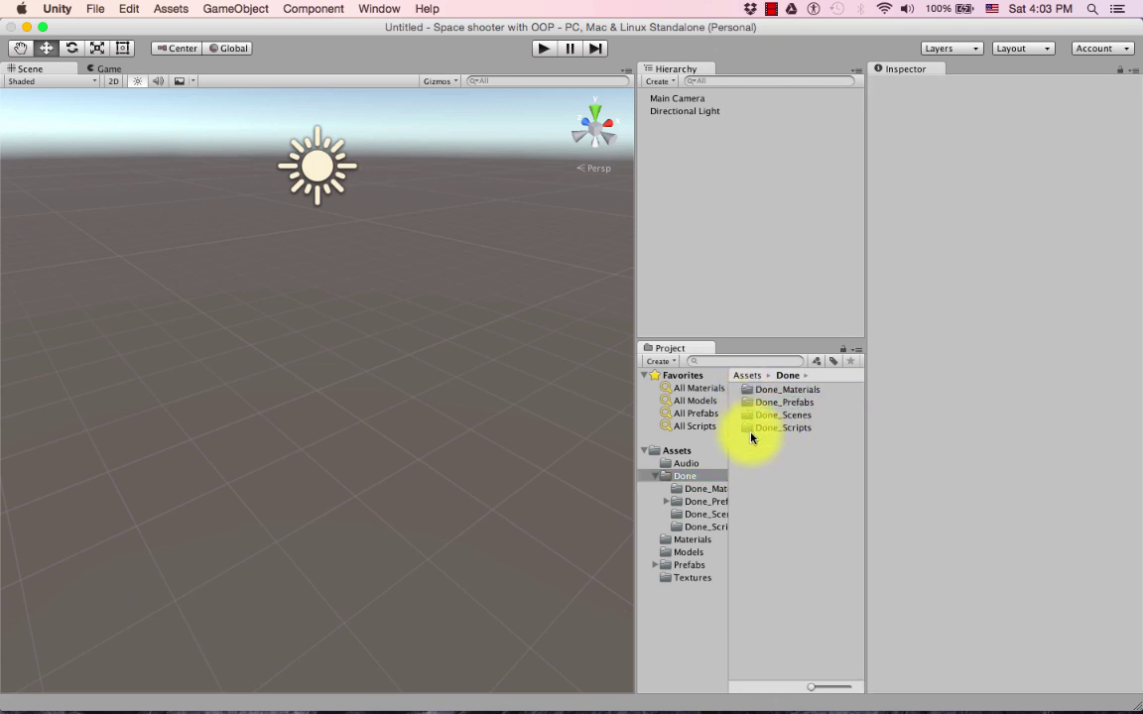
left_click(745, 430)
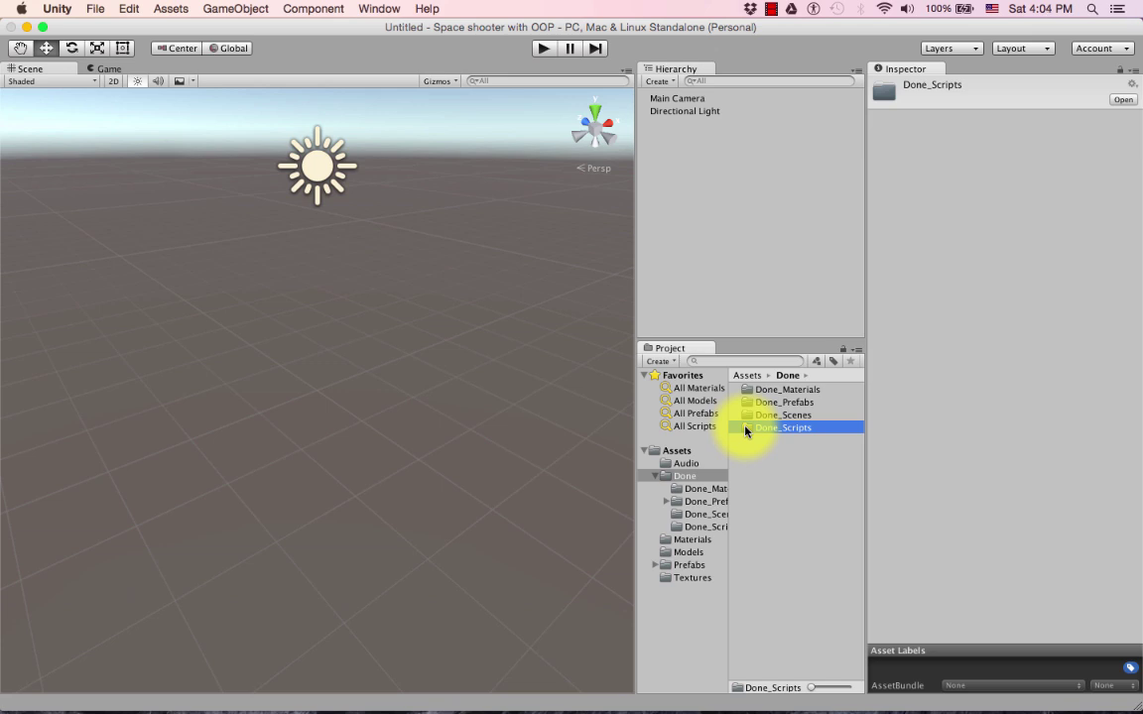
key("super+alt+2")
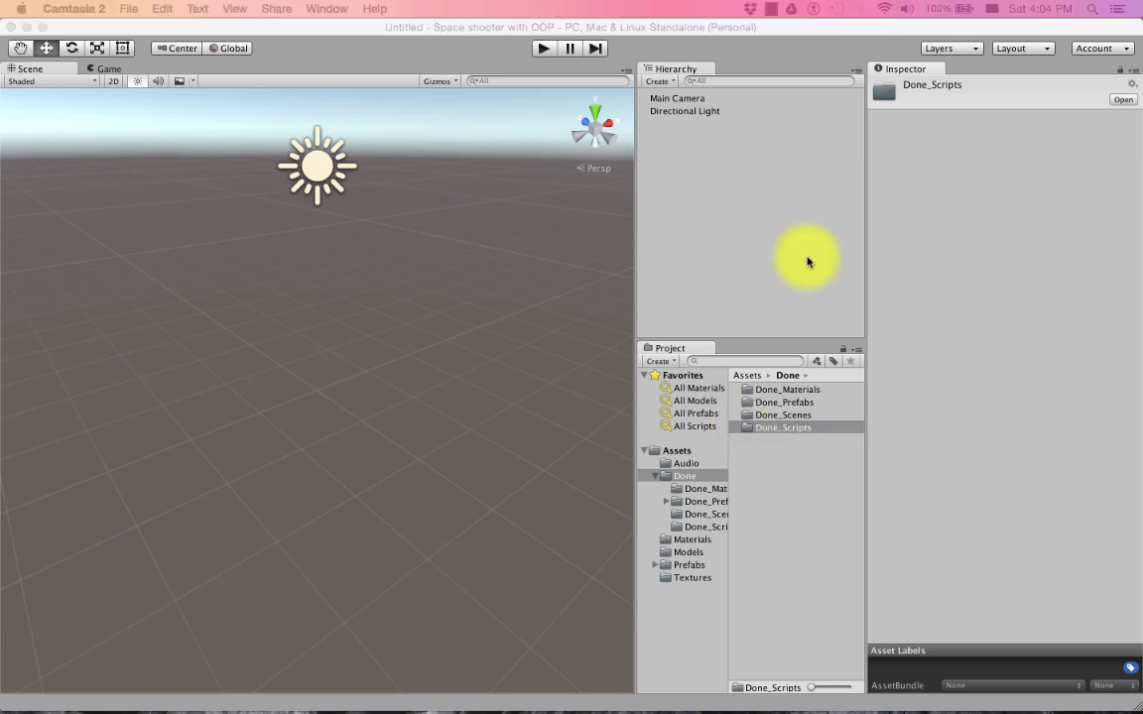
Collapse the Done folder in the project's folder tree
left_click(654, 478)
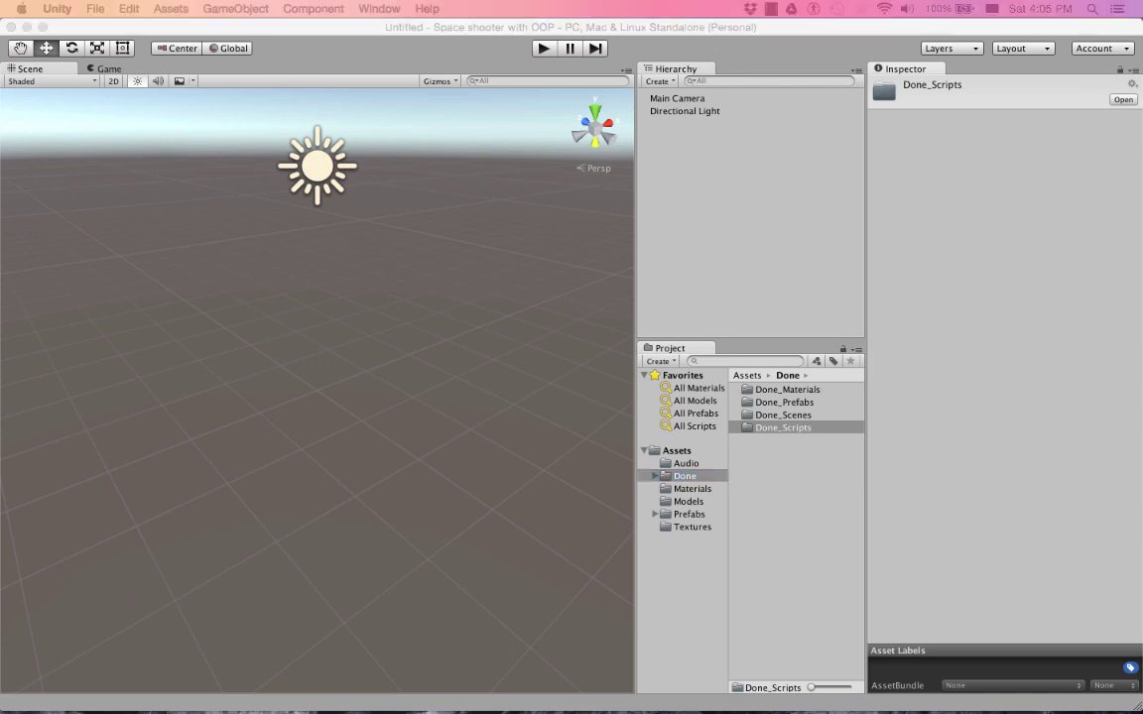
left_click(819, 28)
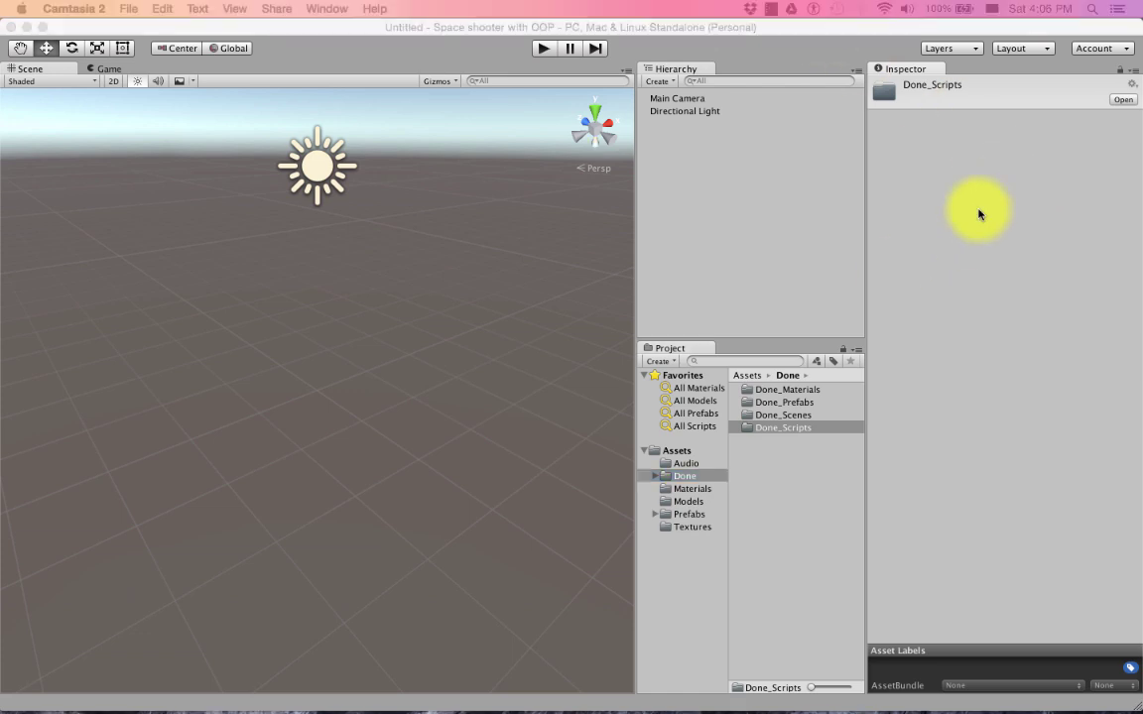
left_click(848, 28)
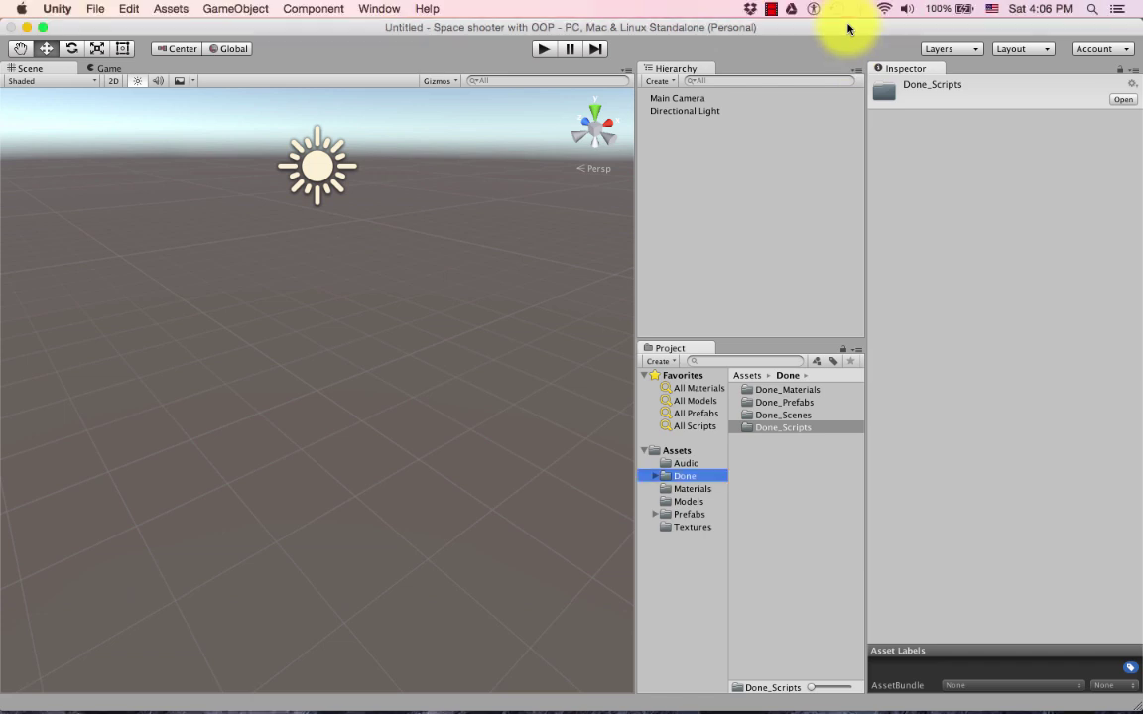
Start saving the current scene and name it Main
left_click(95, 10)
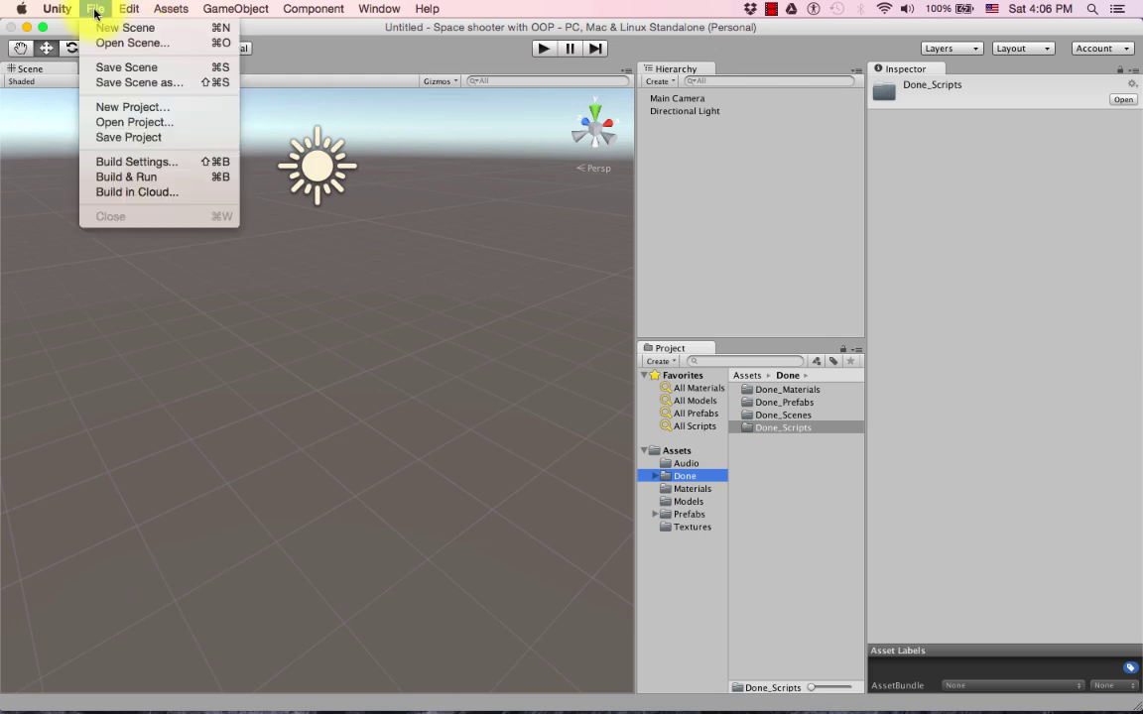
left_click(119, 67)
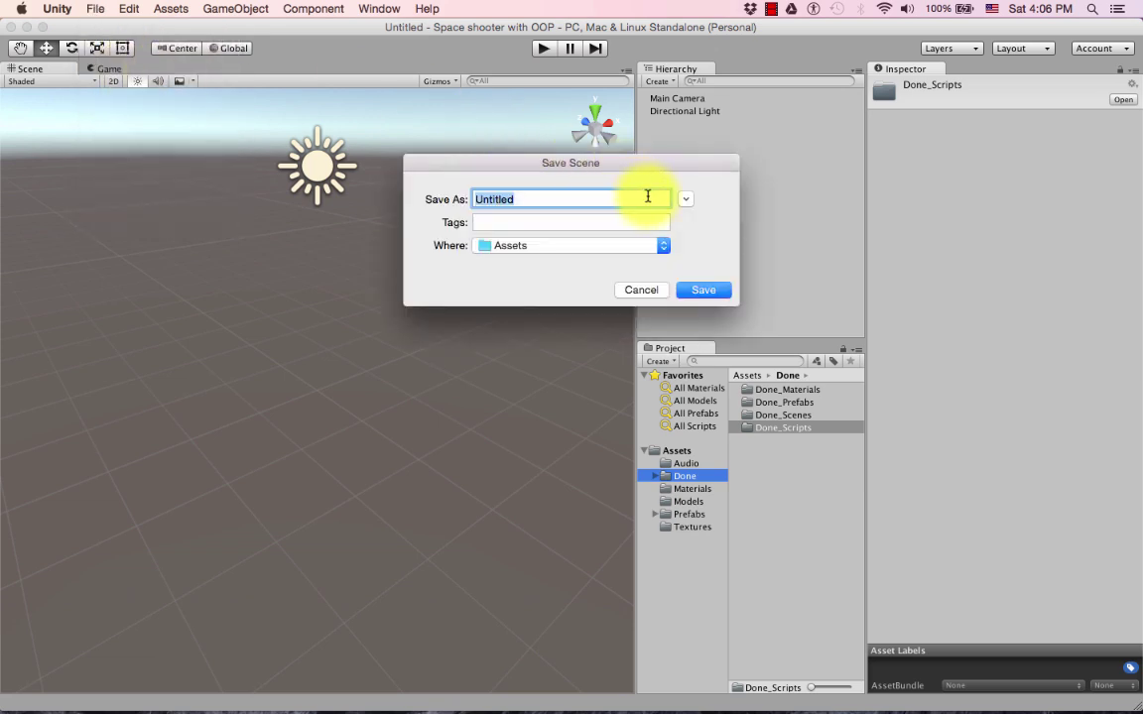
type("M")
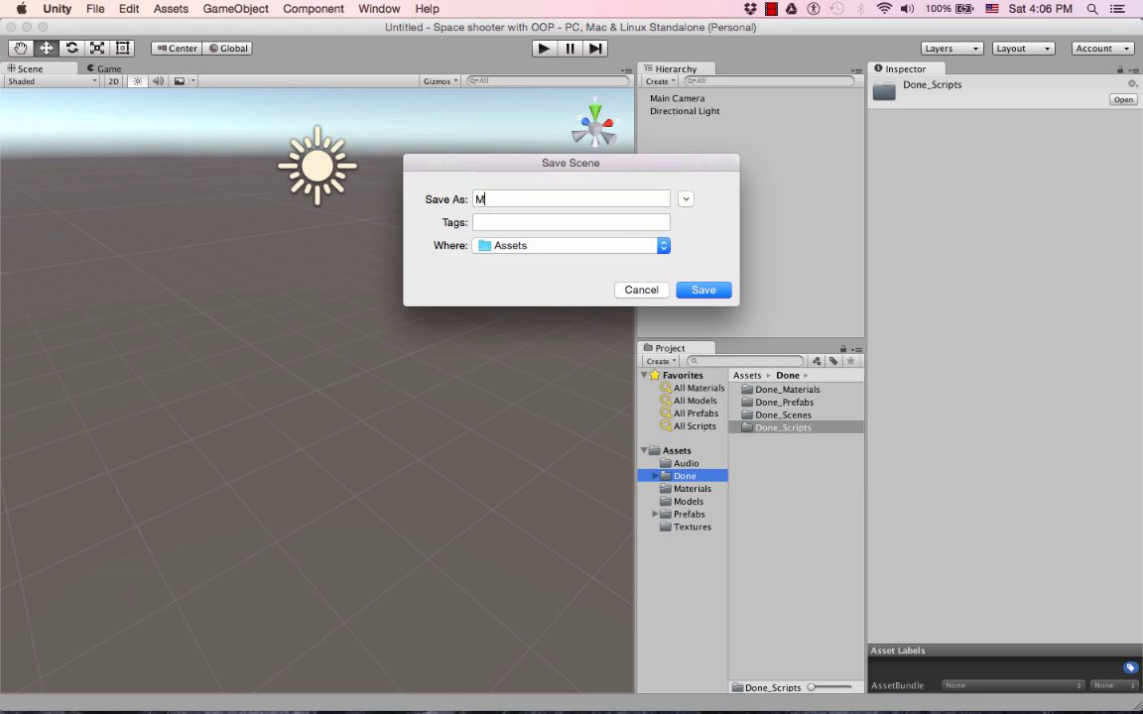
type("ina")
key("BackSpace")
key("BackSpace")
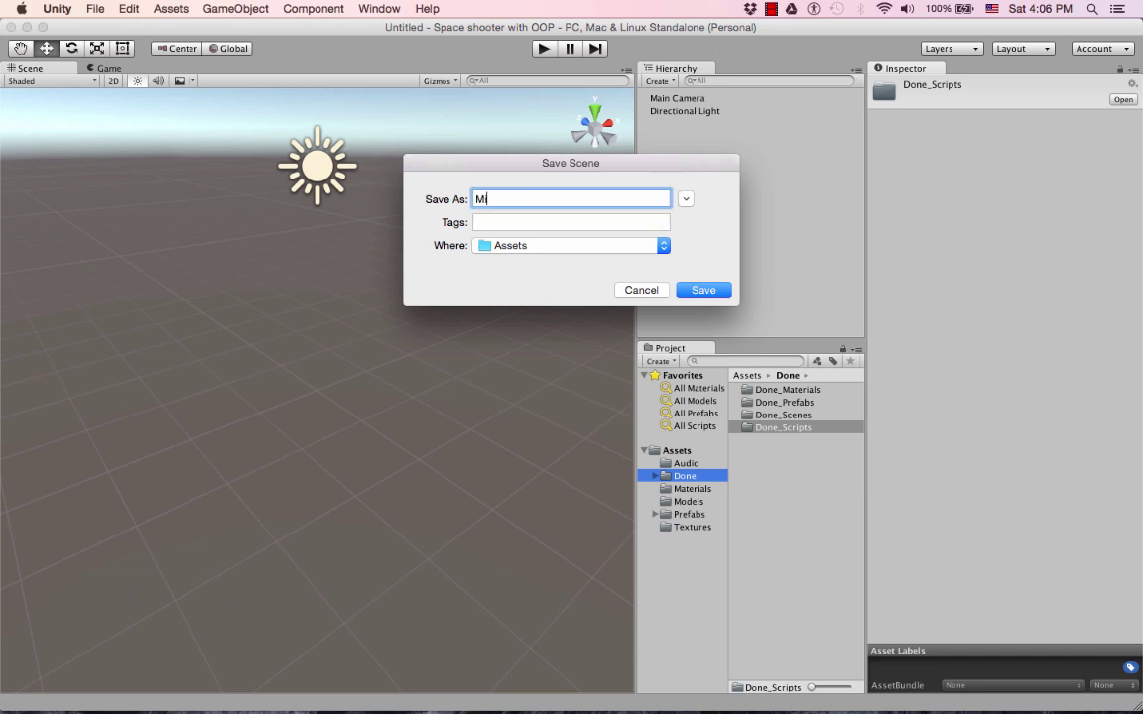
type("an")
key("BackSpace")
key("BackSpace")
key("BackSpace")
type("ain")
left_click(663, 245)
left_click(662, 245)
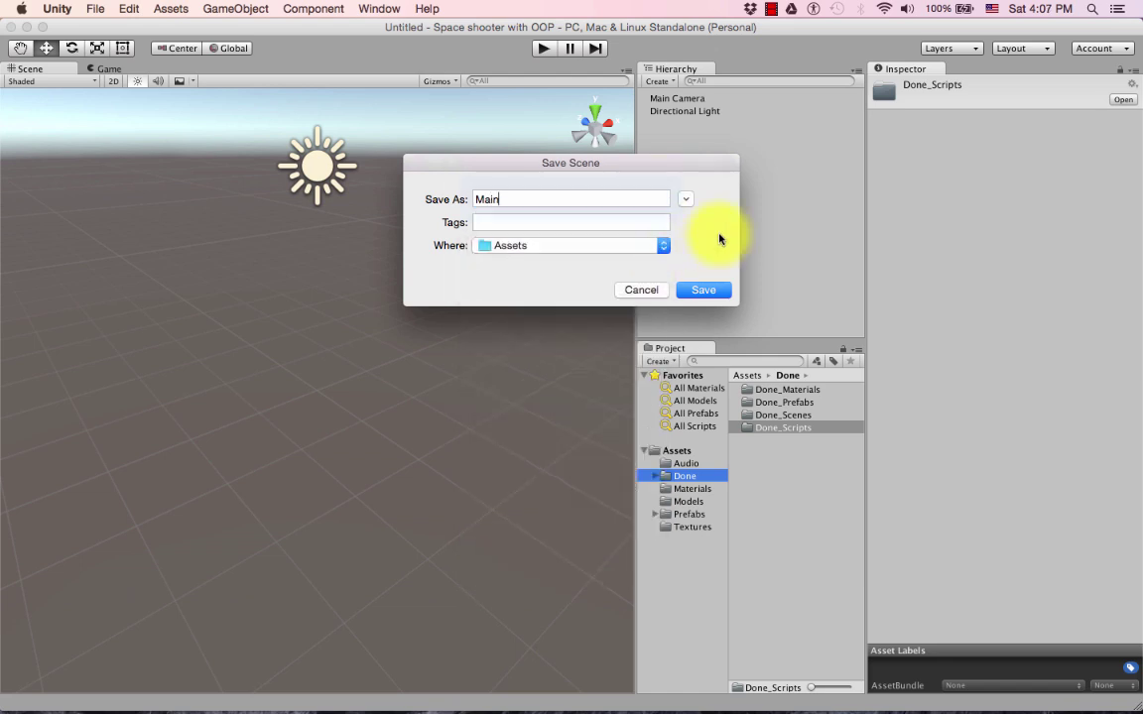
Create a folder named Scenes inside the project's Assets folder and save the Main scene in it
left_click(688, 202)
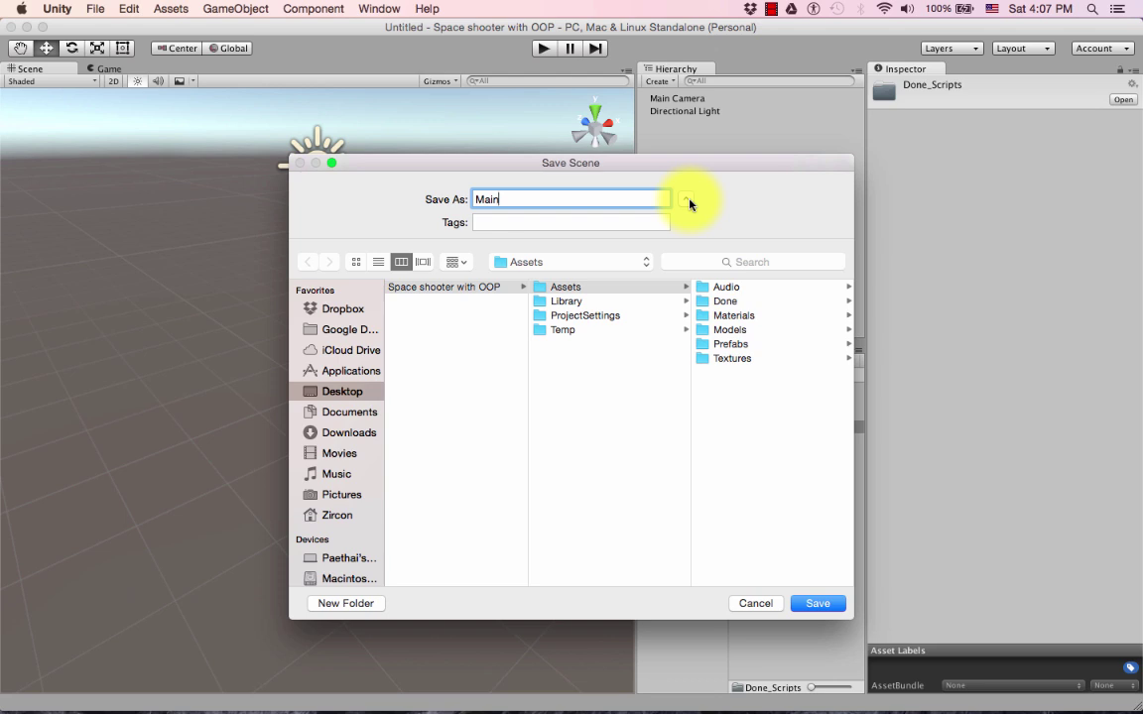
left_click(653, 292)
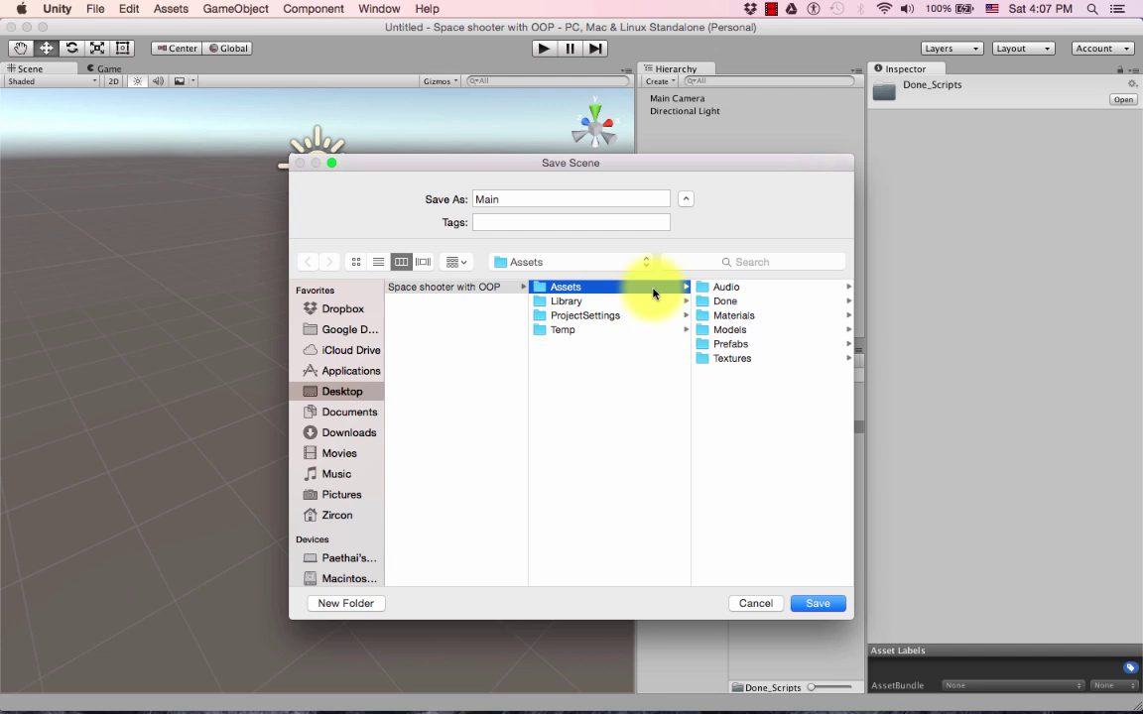
left_click(345, 604)
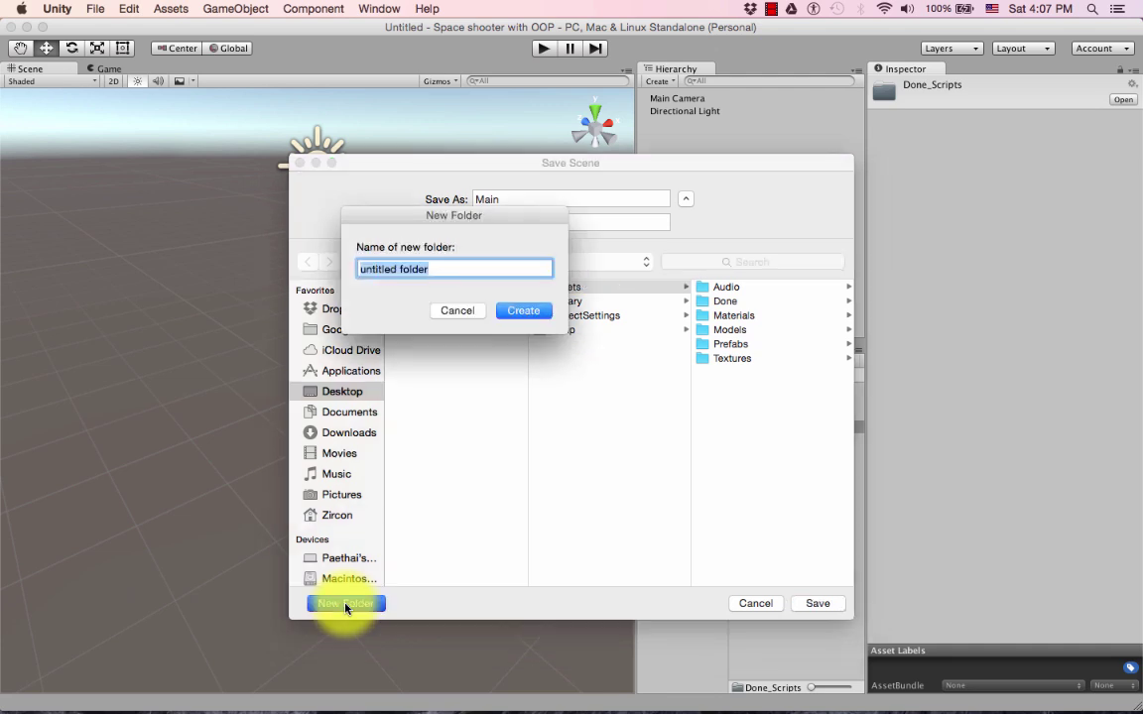
type("S")
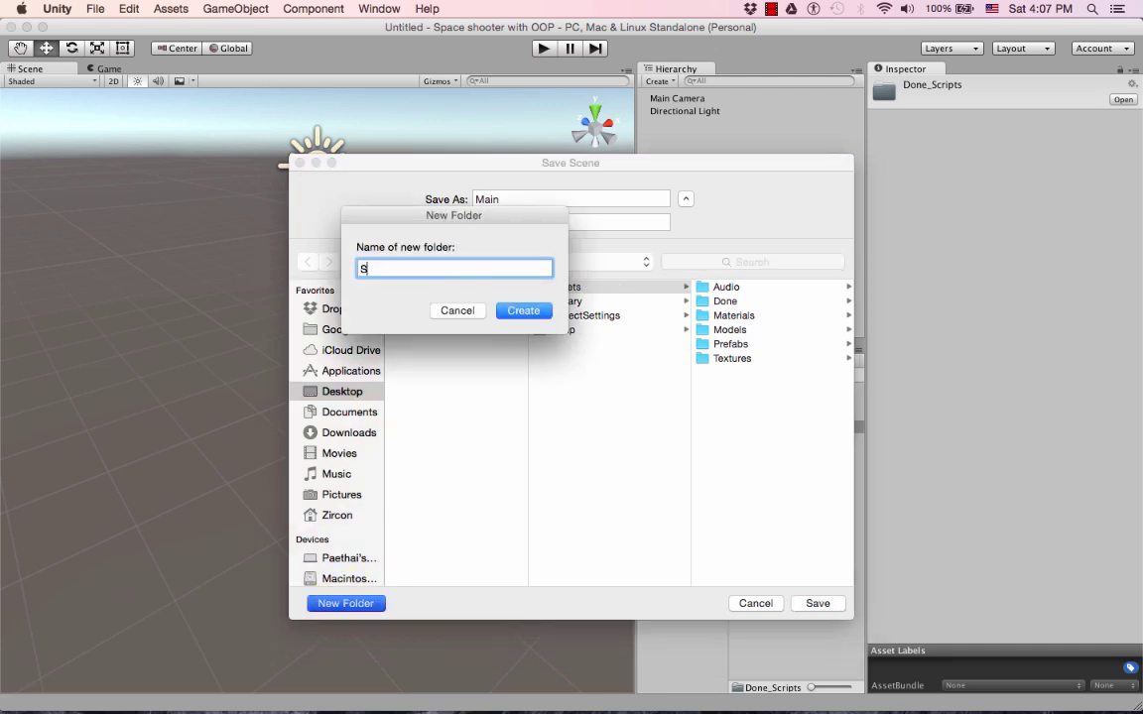
type("cenes")
left_click(523, 310)
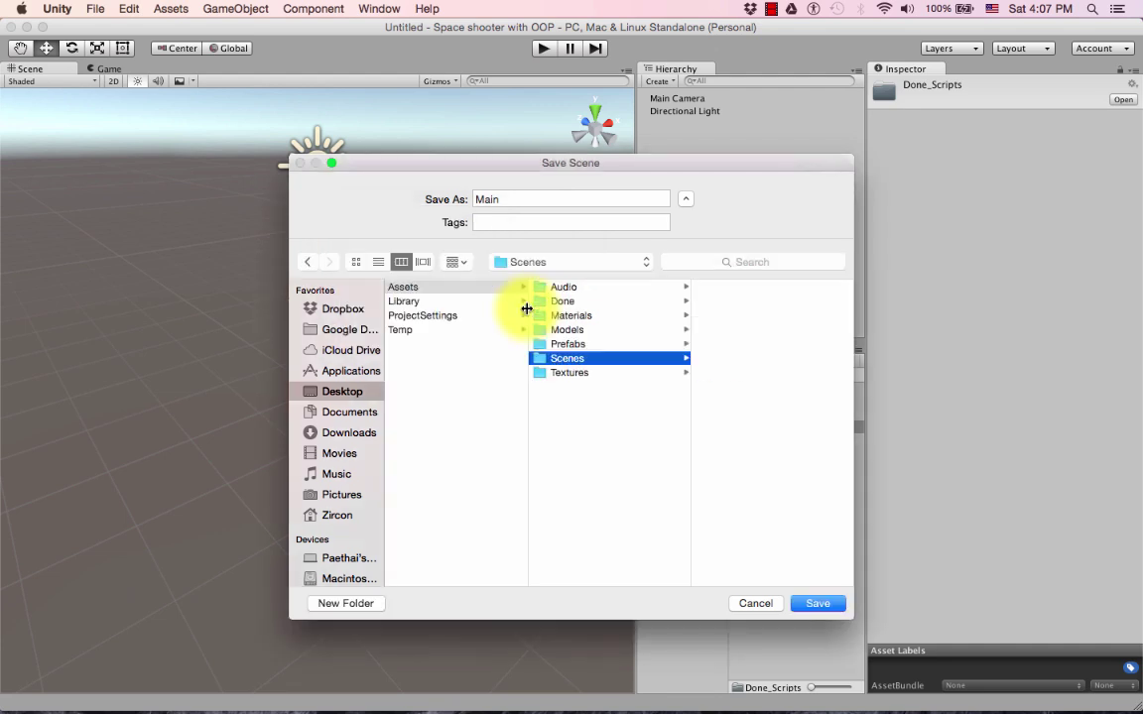
left_click(813, 602)
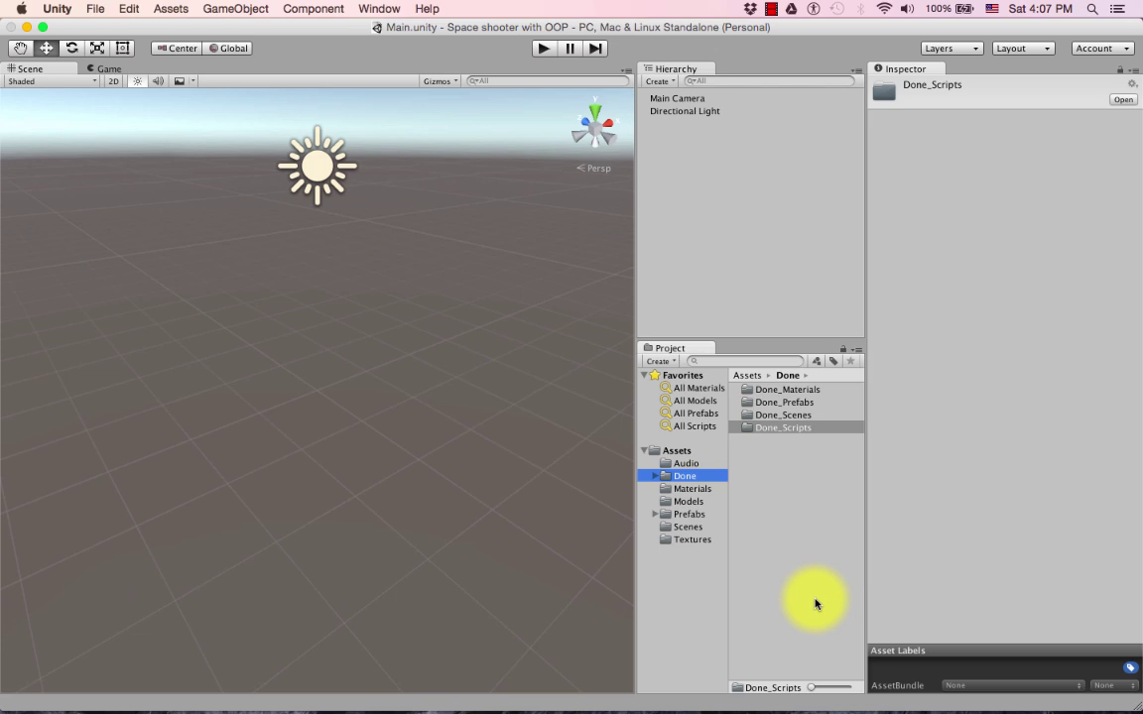
Show the contents of the project's Scenes folder and select the Main scene in it
left_click(688, 527)
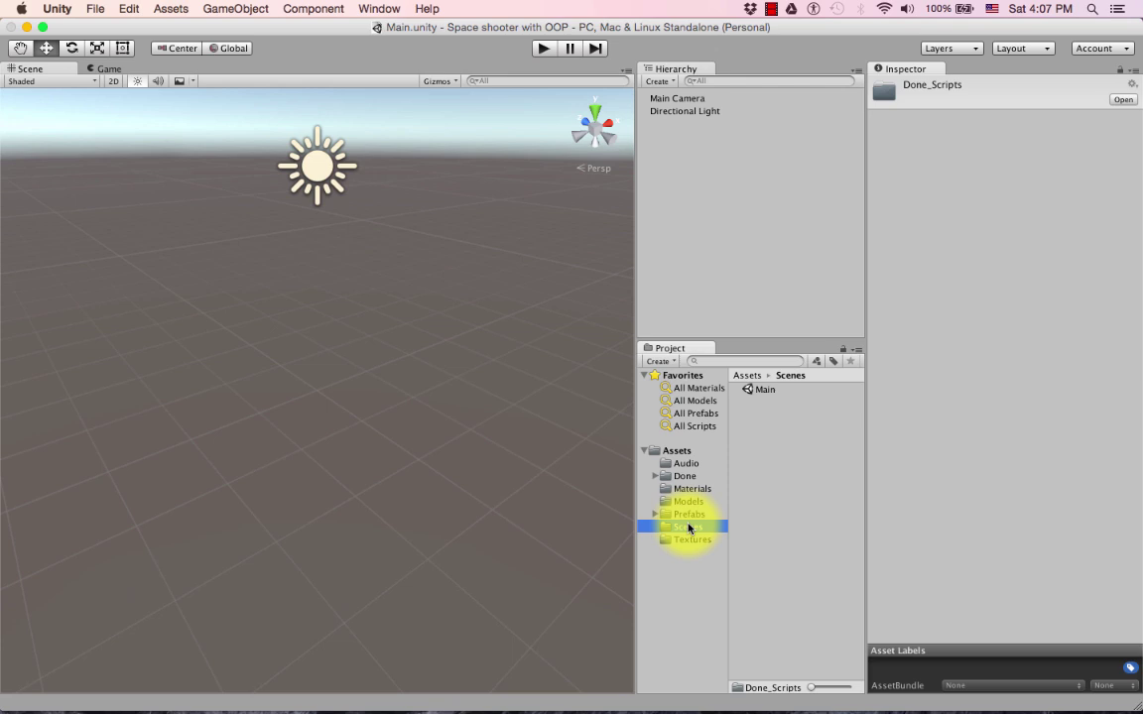
left_click(765, 390)
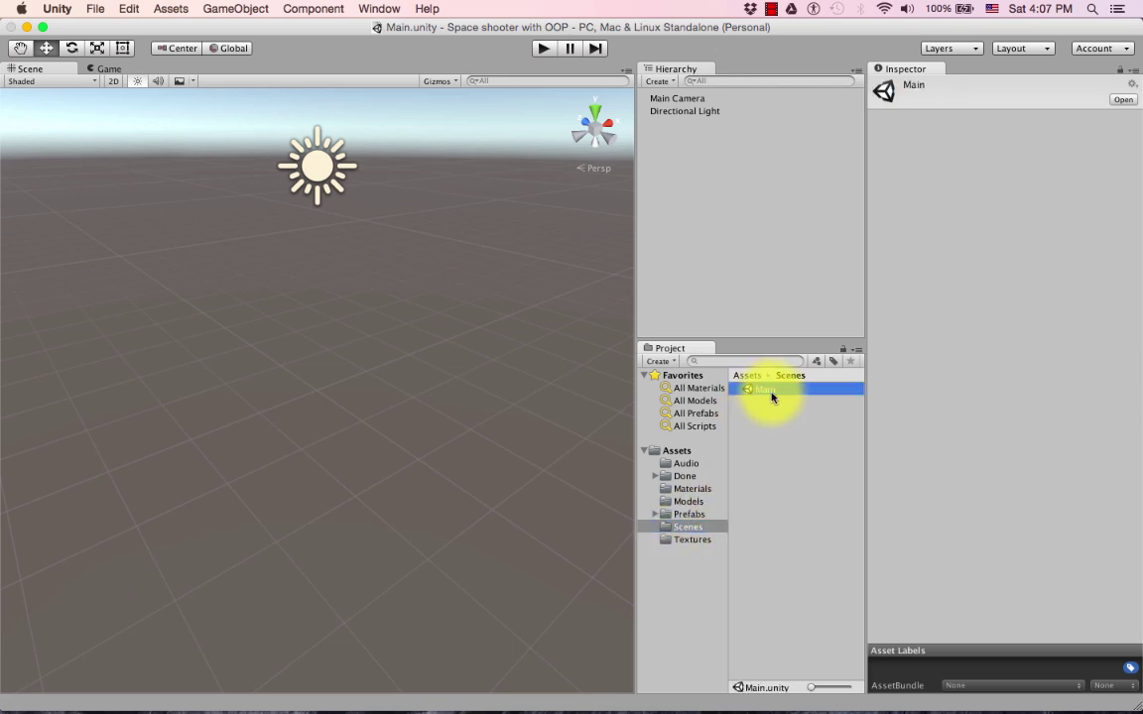
key("super+Tab")
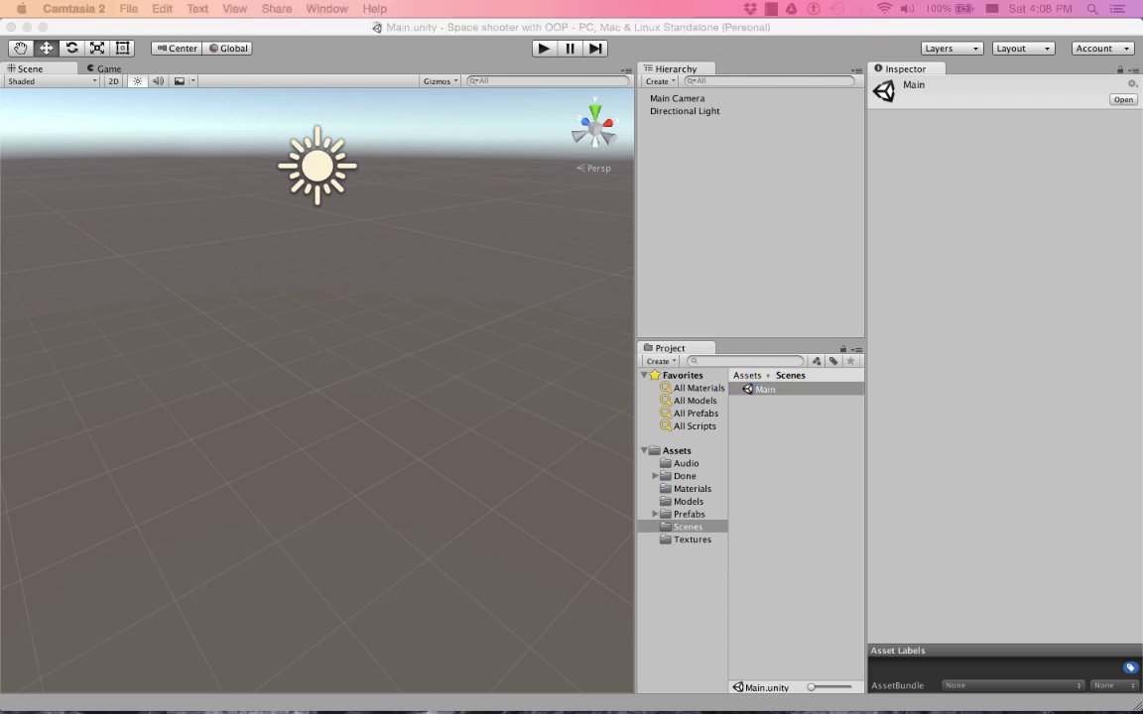
left_click(778, 35)
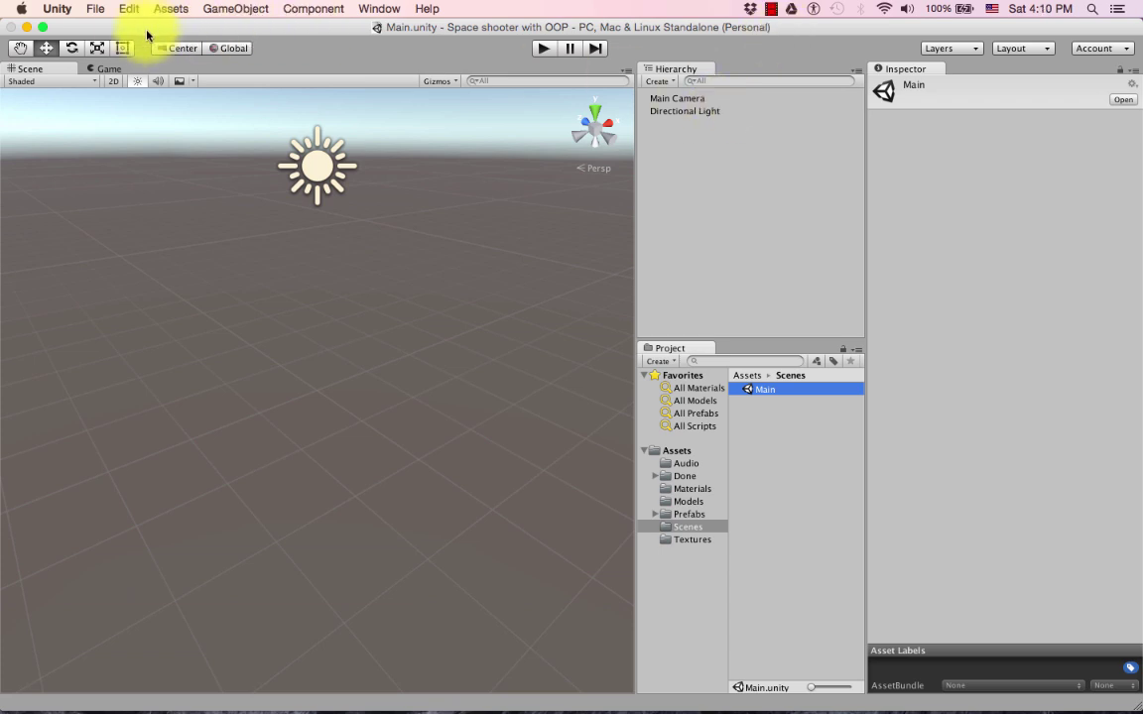
Switch the project's build platform to Web Player in the Build Settings
left_click(96, 12)
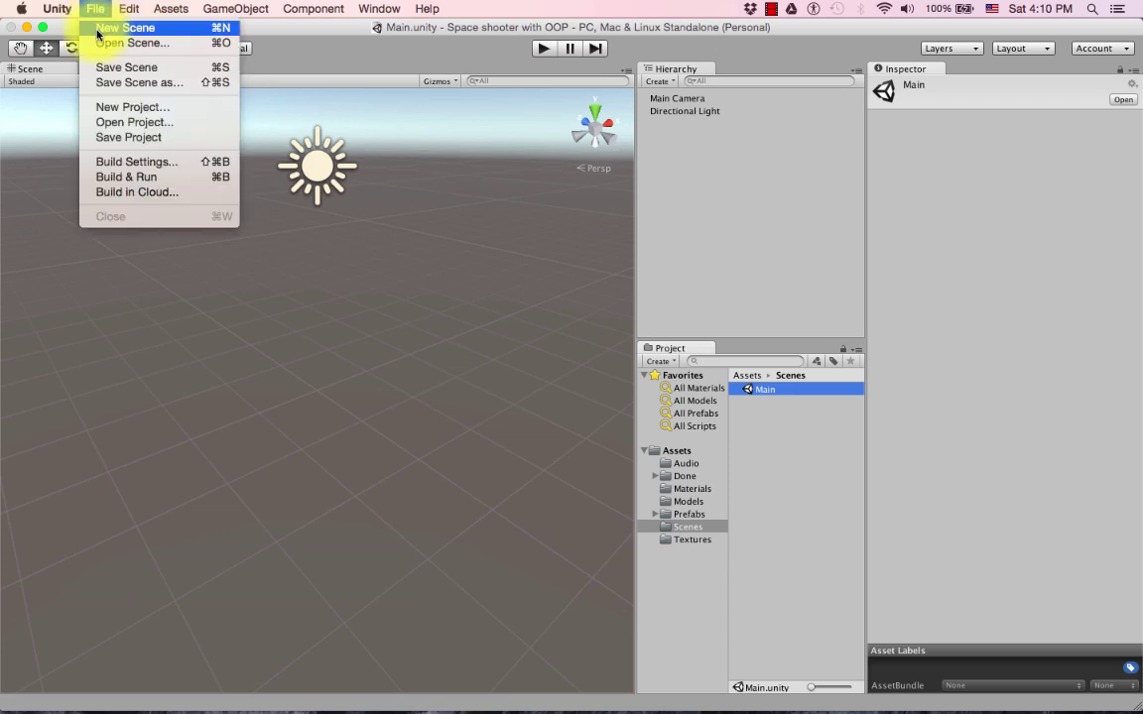
left_click(136, 167)
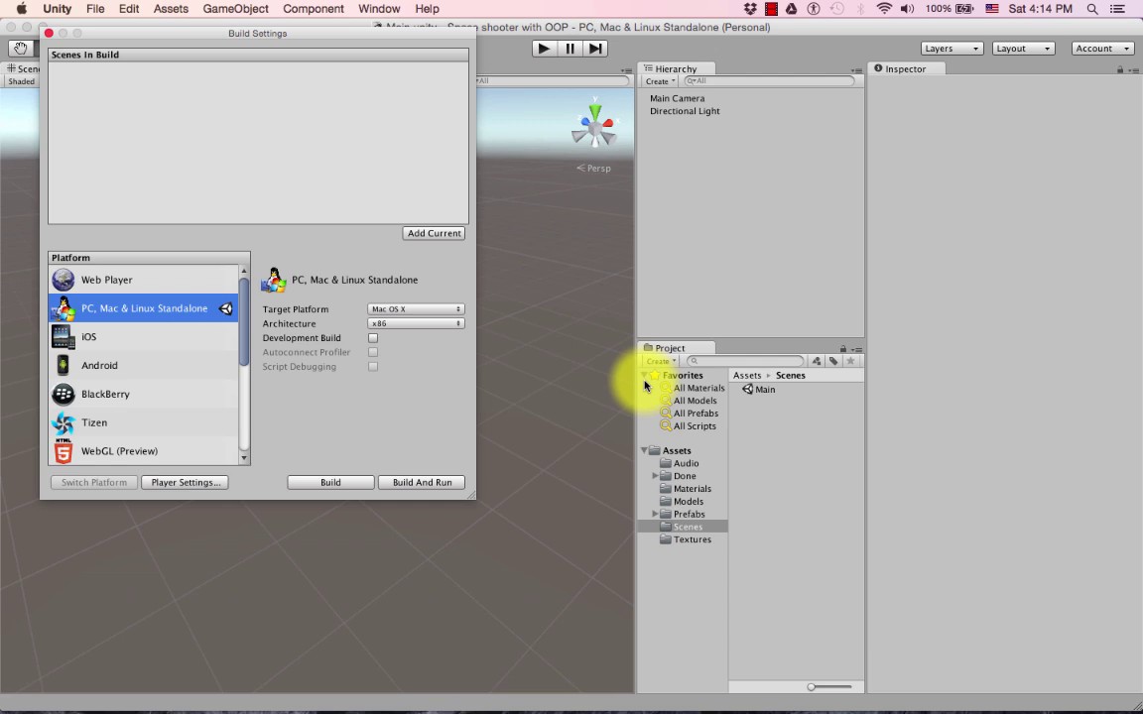
left_click(131, 280)
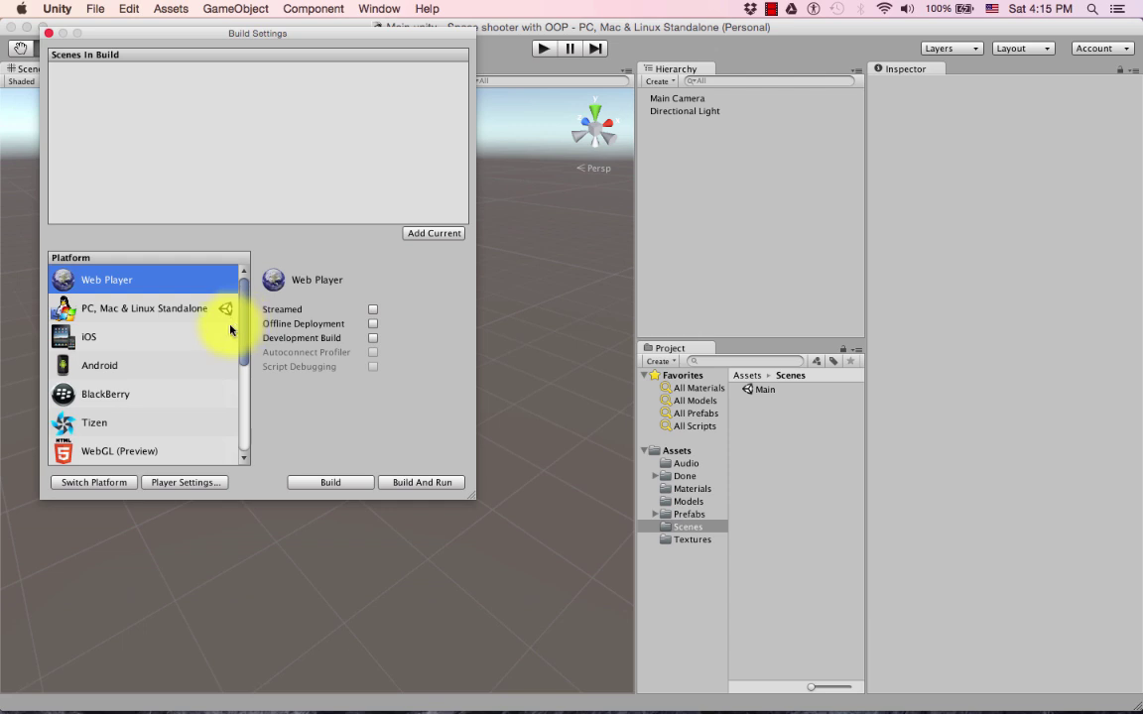
left_click(93, 483)
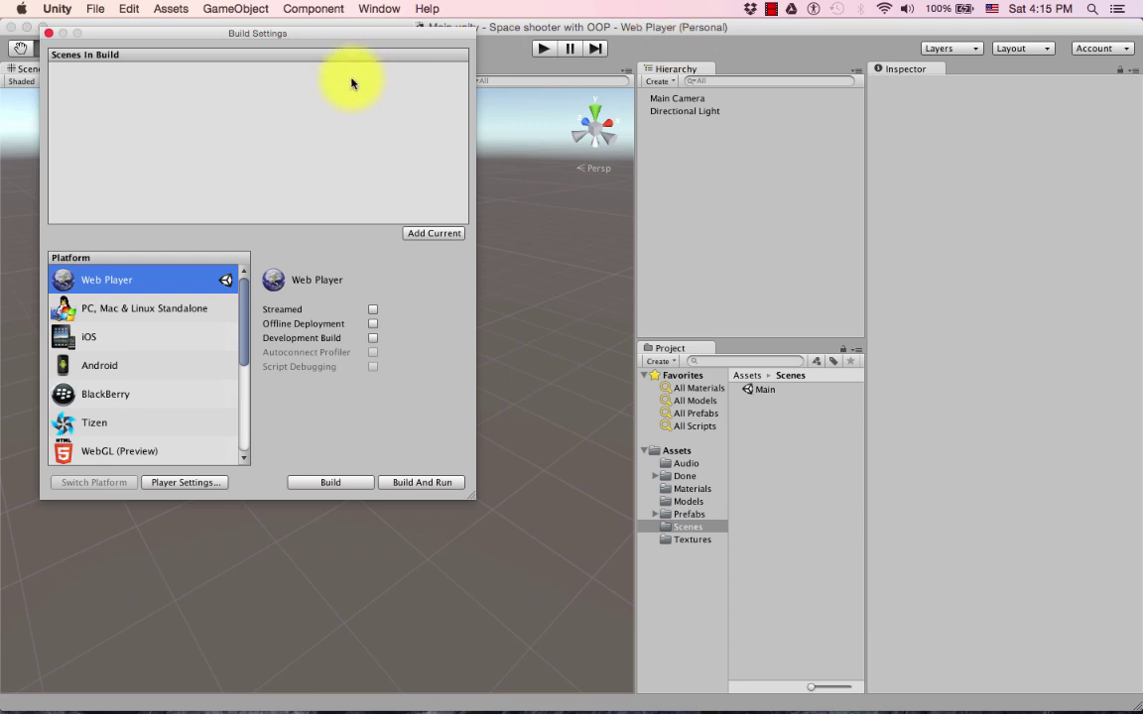
Set the Web Player's default screen width to 600 and height to 900 in the Player Settings, and close the Build Settings
left_click(187, 483)
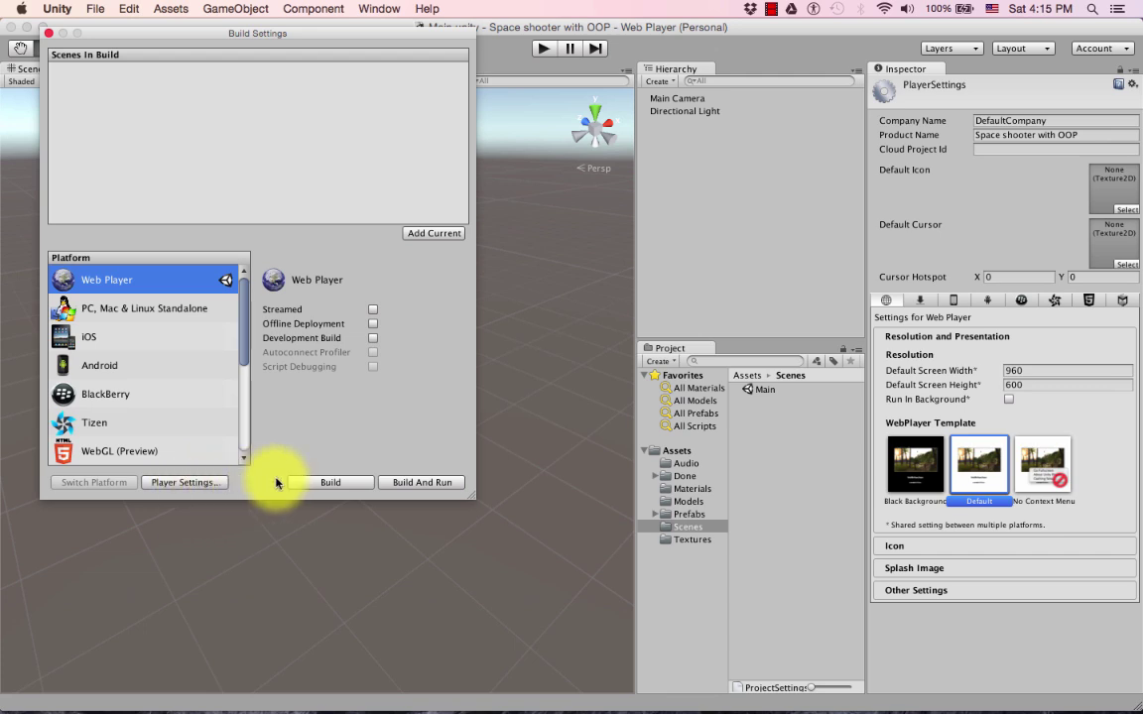
left_click(968, 210)
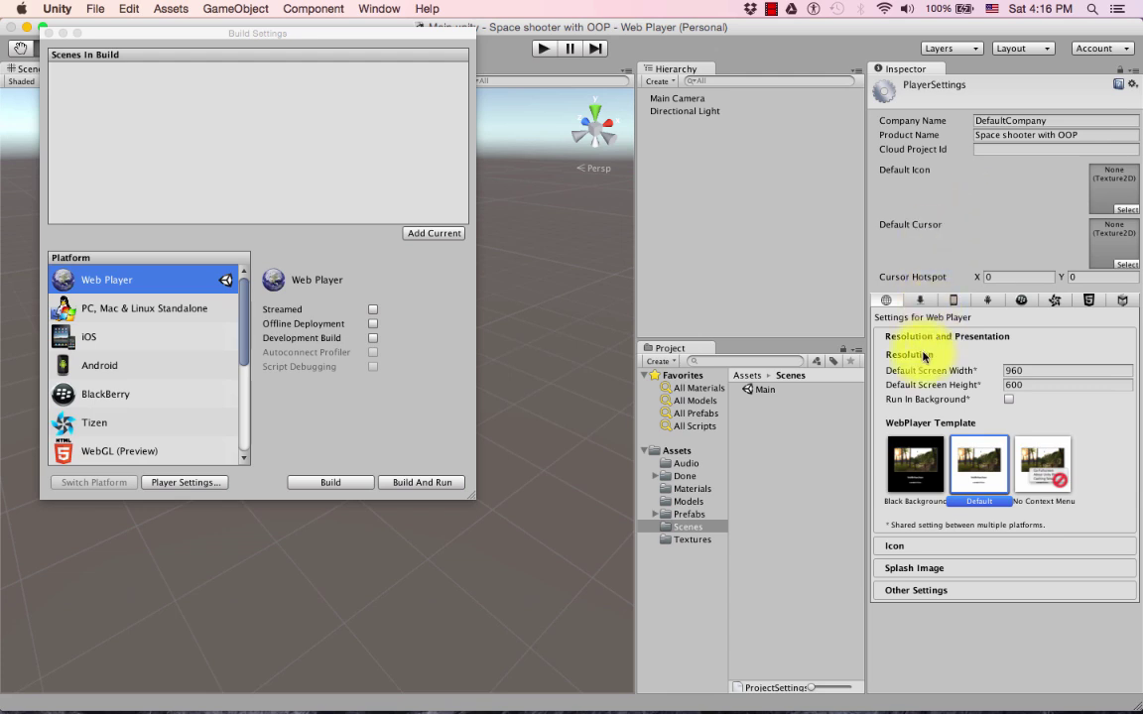
left_click(1034, 371)
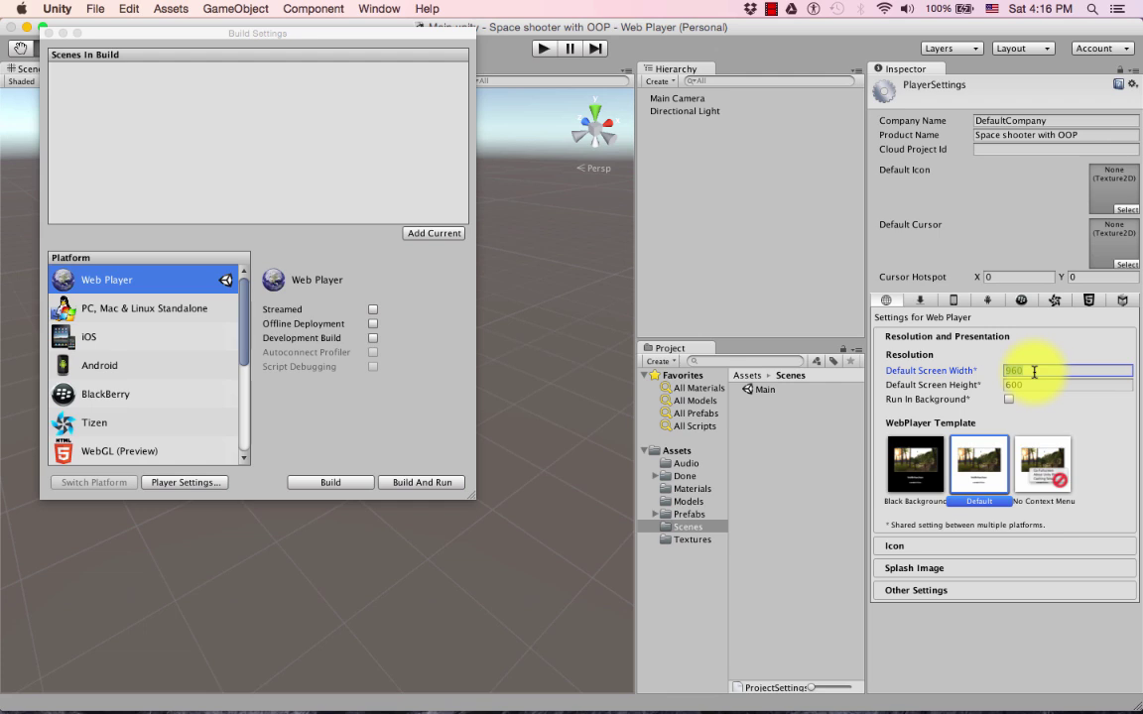
type("600")
key("Tab")
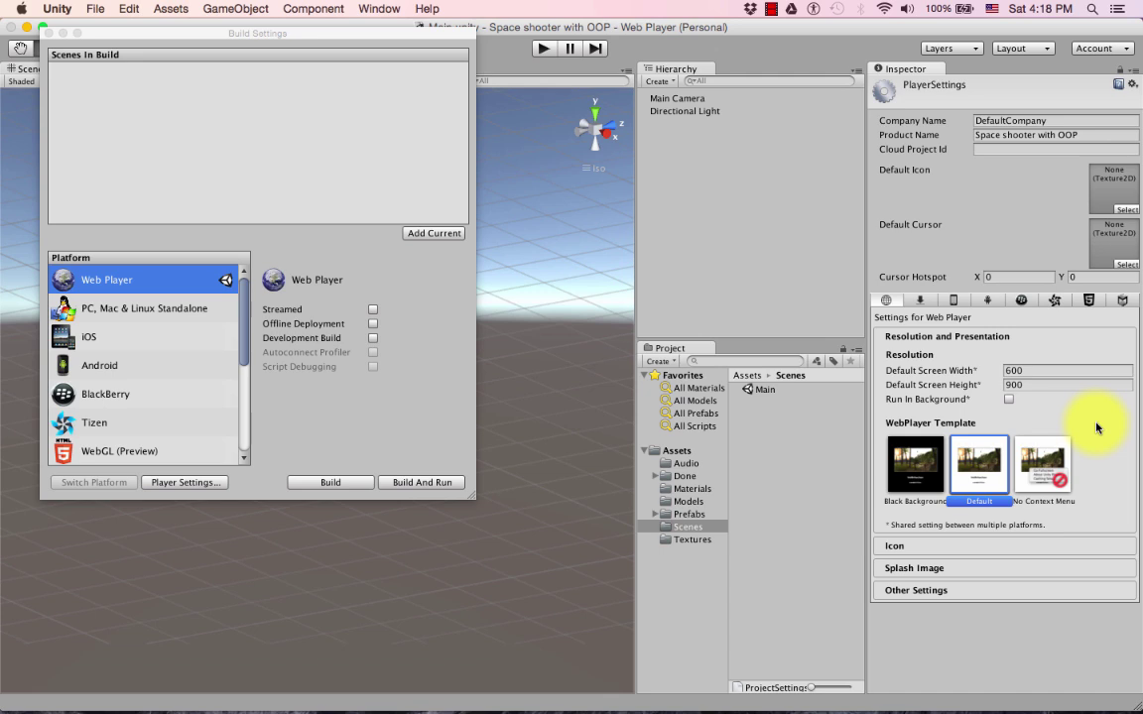
left_click(352, 49)
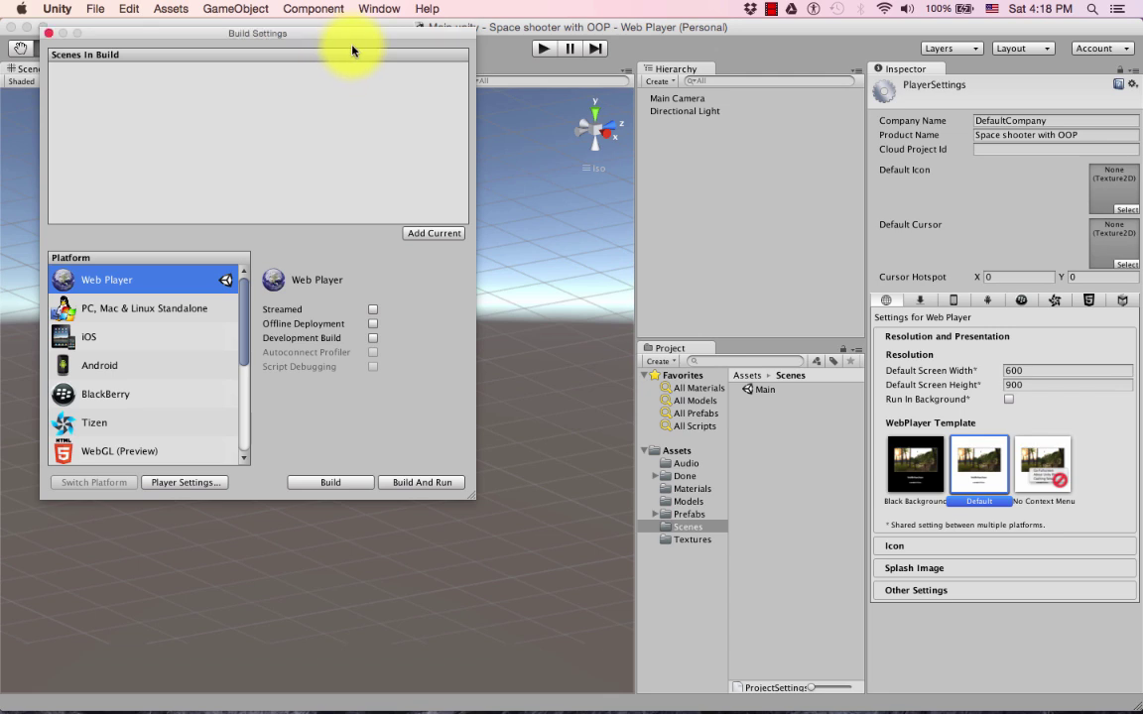
left_click(50, 37)
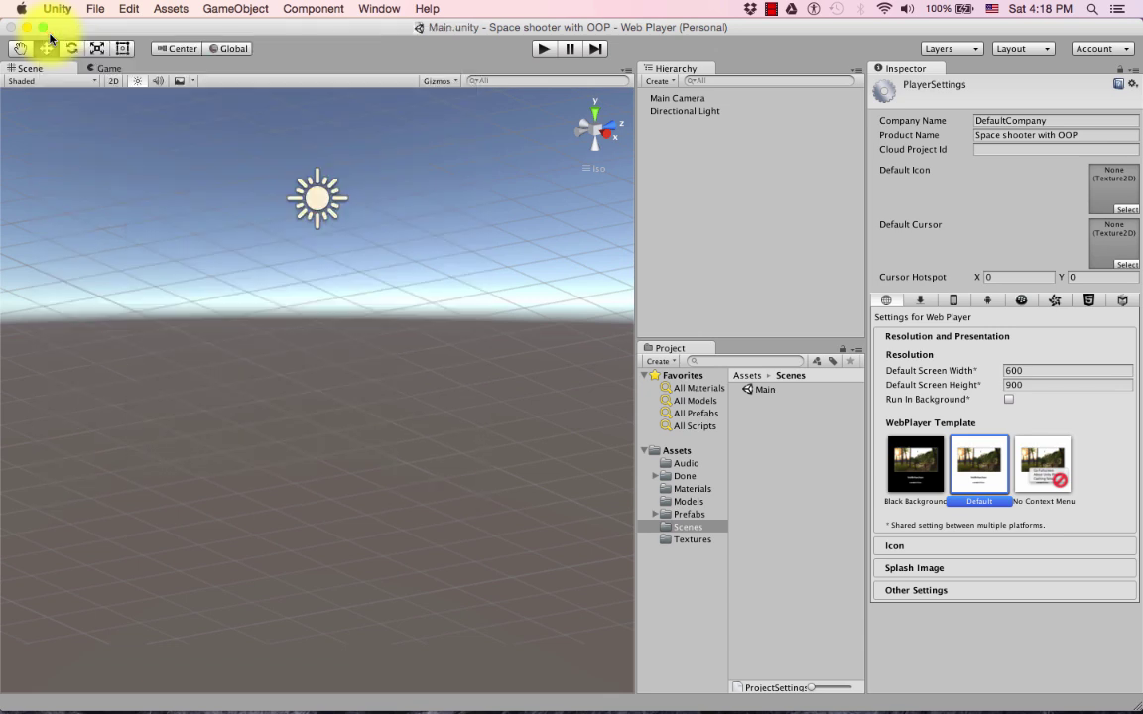
Show the Game view and set its aspect to Web (600x900)
left_click(109, 69)
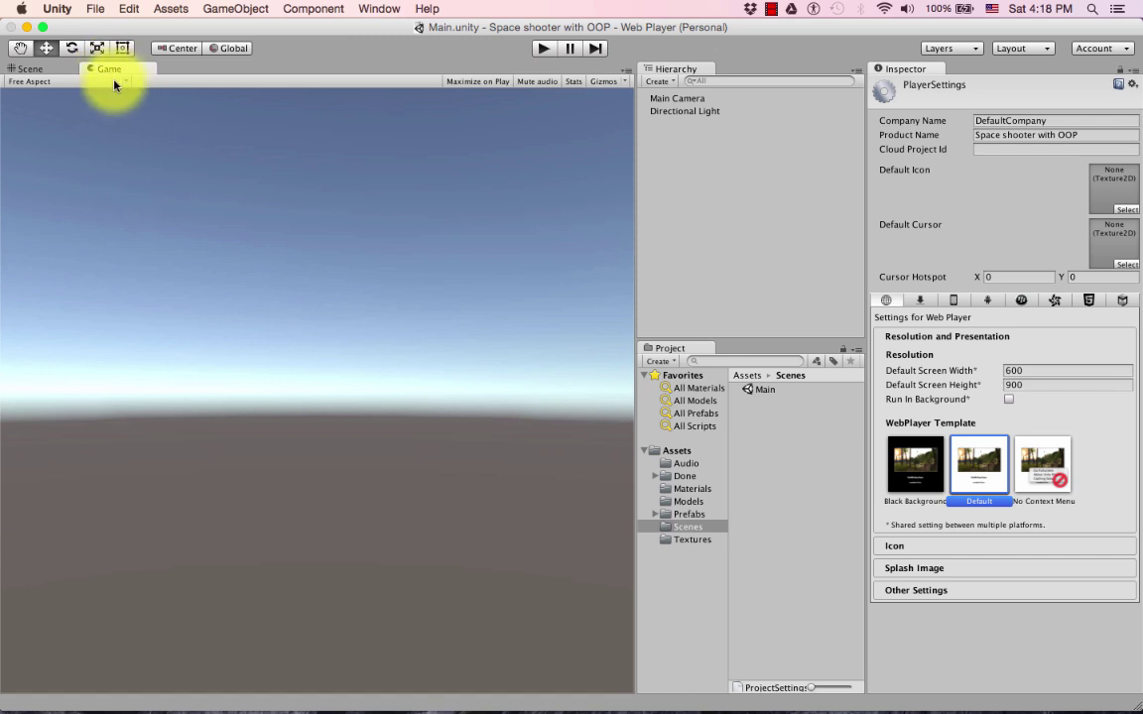
left_click(106, 83)
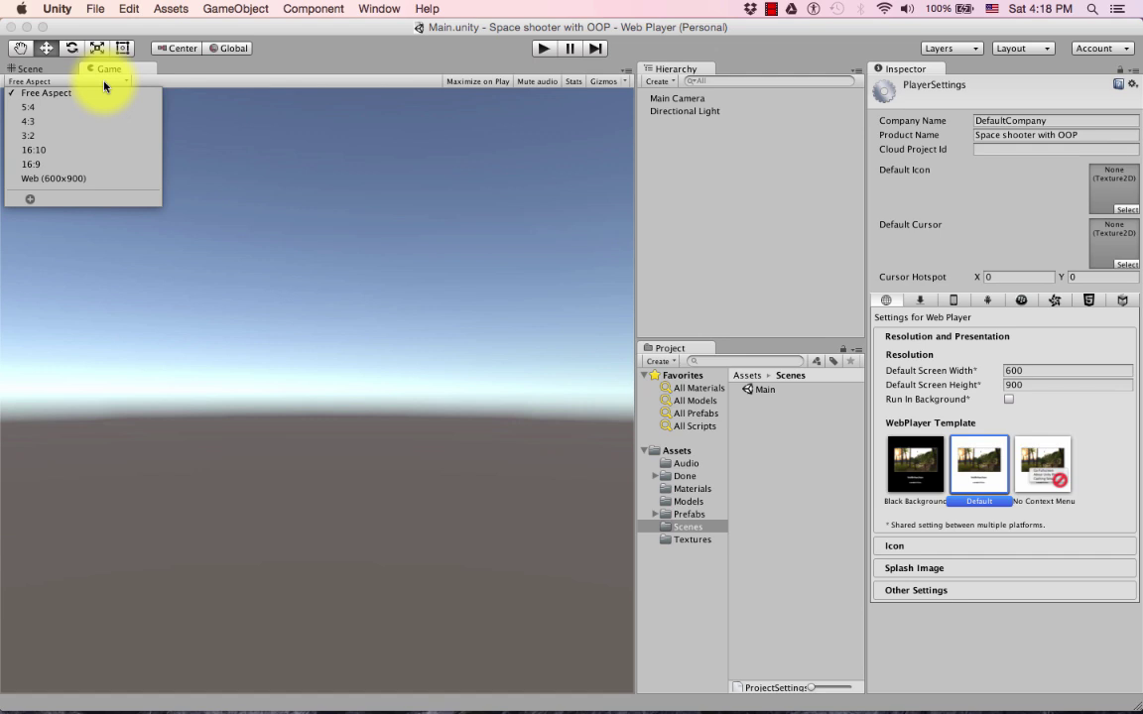
left_click(104, 85)
left_click(104, 86)
left_click(103, 81)
key("alt")
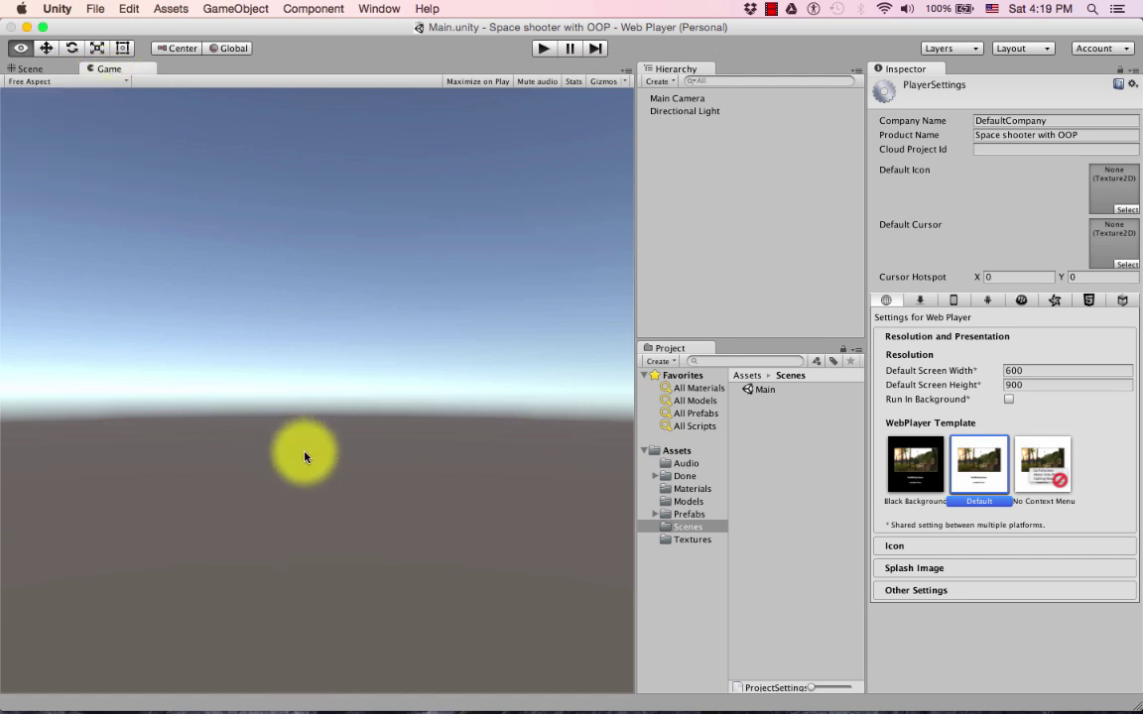
left_click(103, 83)
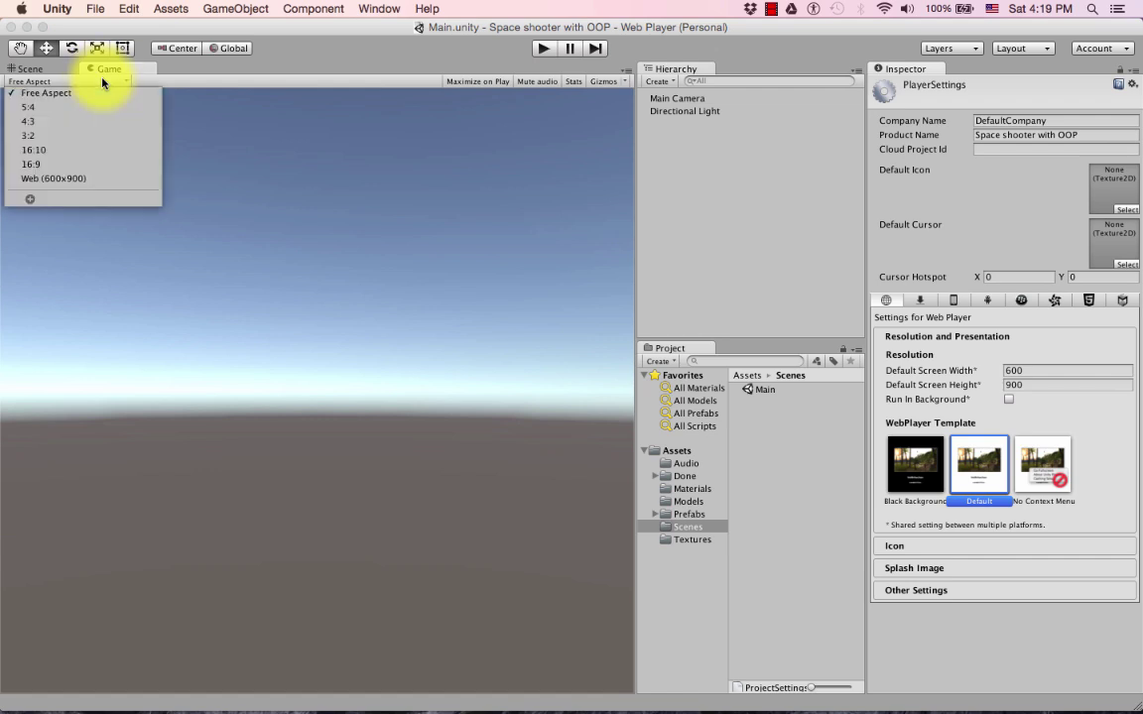
left_click(85, 180)
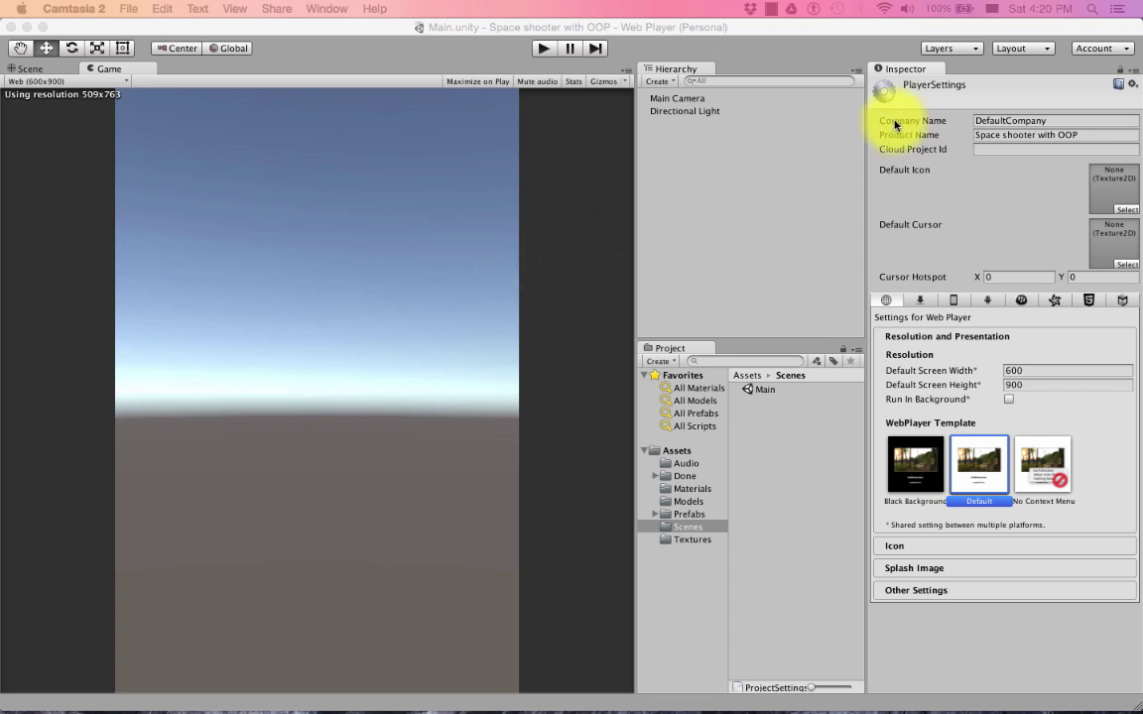
left_click(1033, 31)
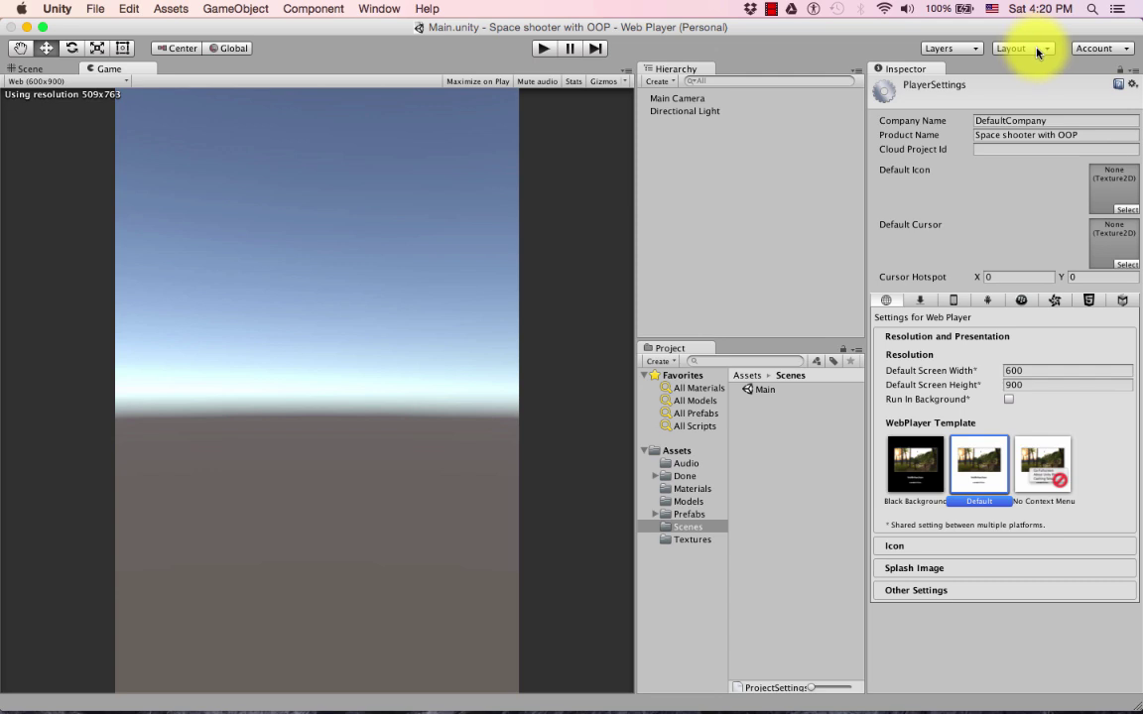
left_click(1036, 50)
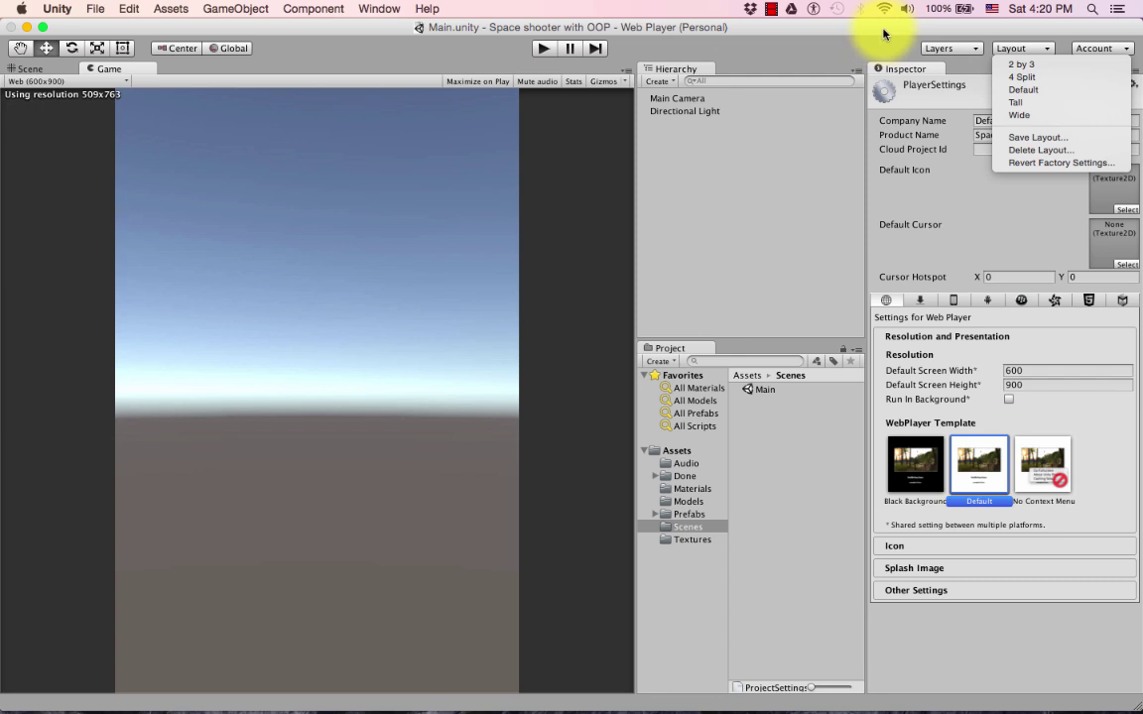
left_click(843, 35)
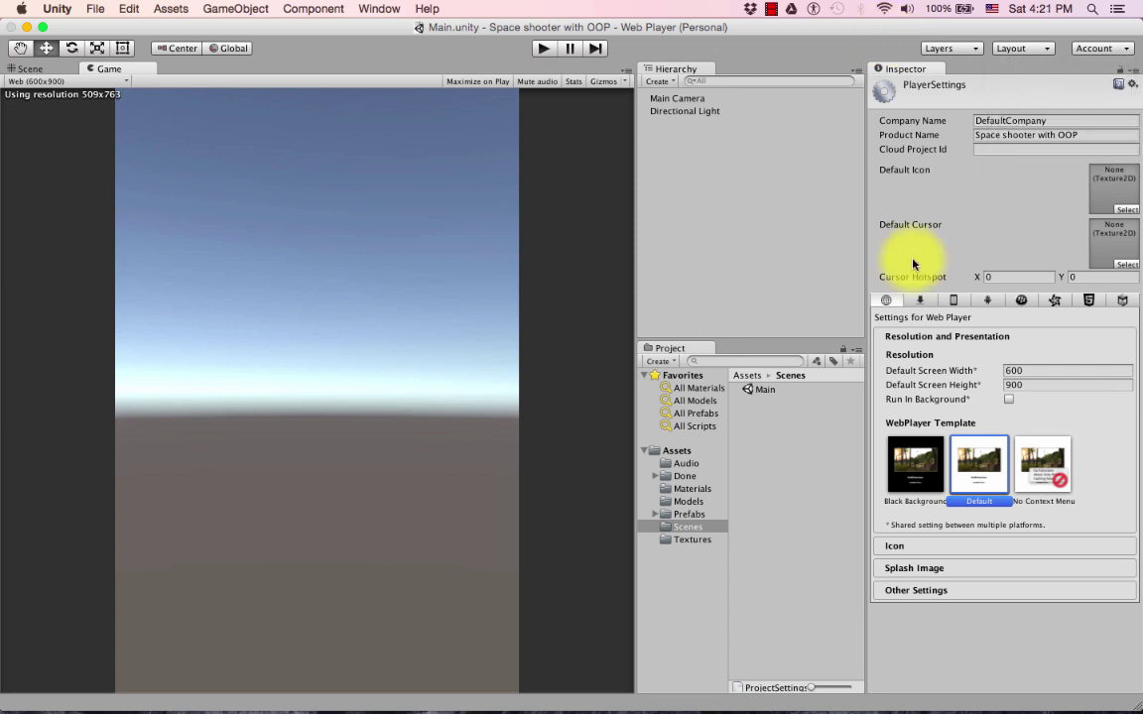